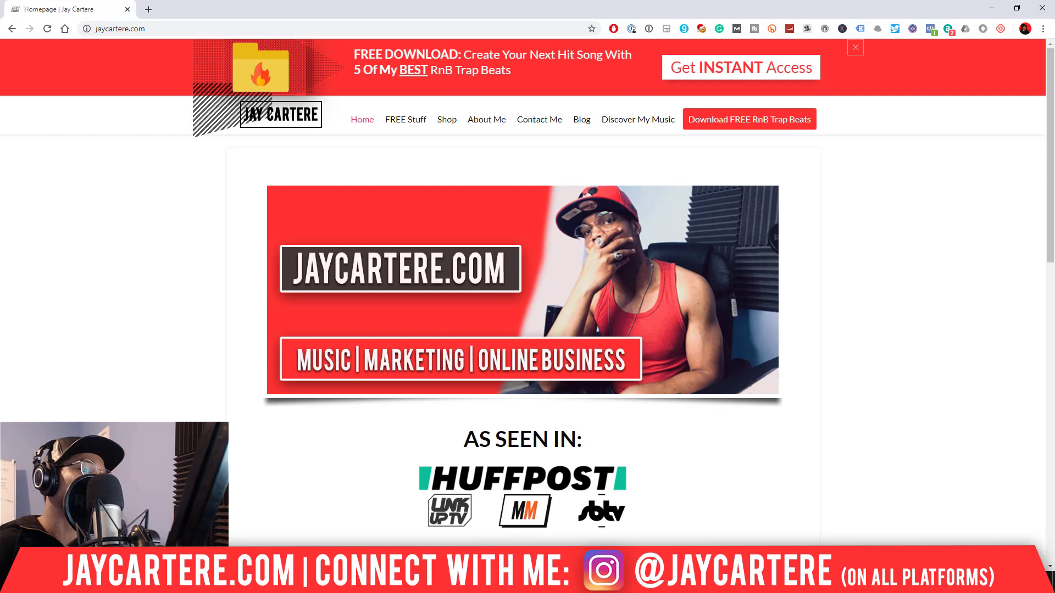
- Switch to the FL Studio project and position the Channel rack over the playlist
{"action": "key", "text": "alt+Tab"}
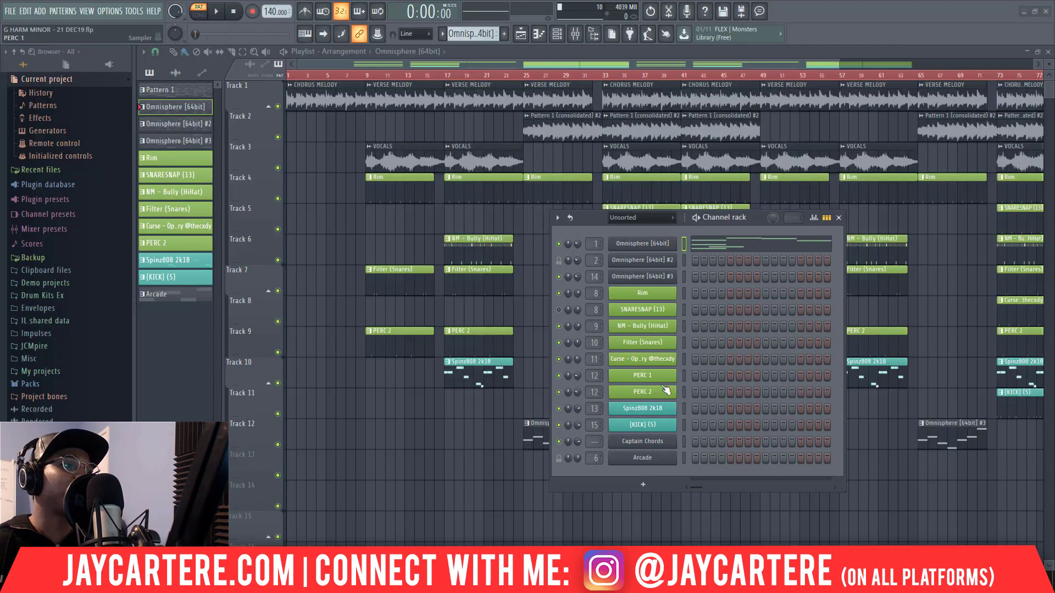
{"action": "left_click_drag", "start_coordinate": [584, 221], "coordinate": [520, 167]}
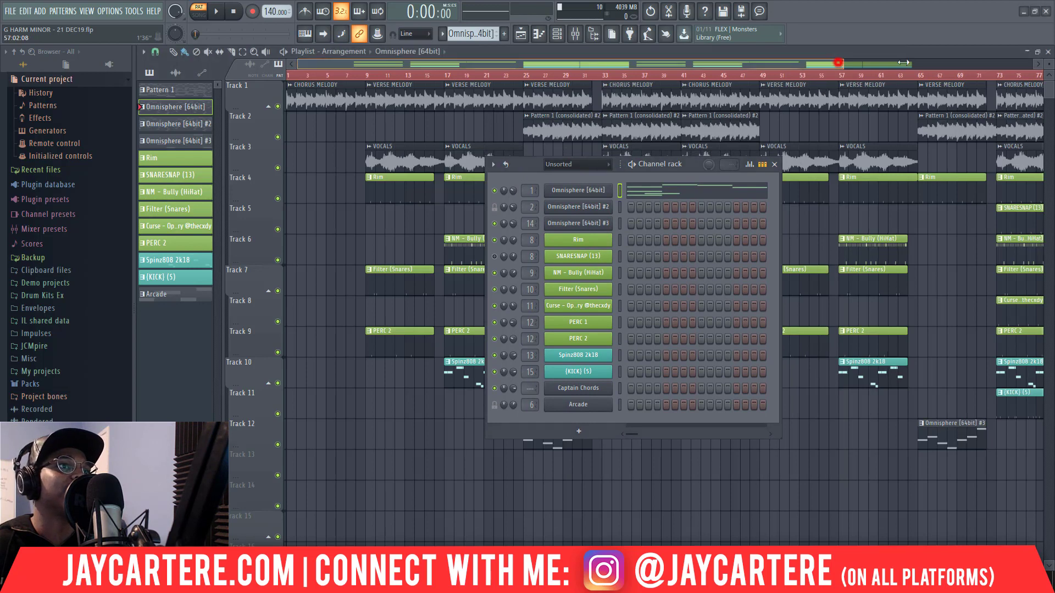
{"action": "scroll", "coordinate": [838, 69], "scroll_direction": "down", "scroll_amount": 3}
{"action": "left_click_drag", "start_coordinate": [691, 166], "coordinate": [669, 170]}
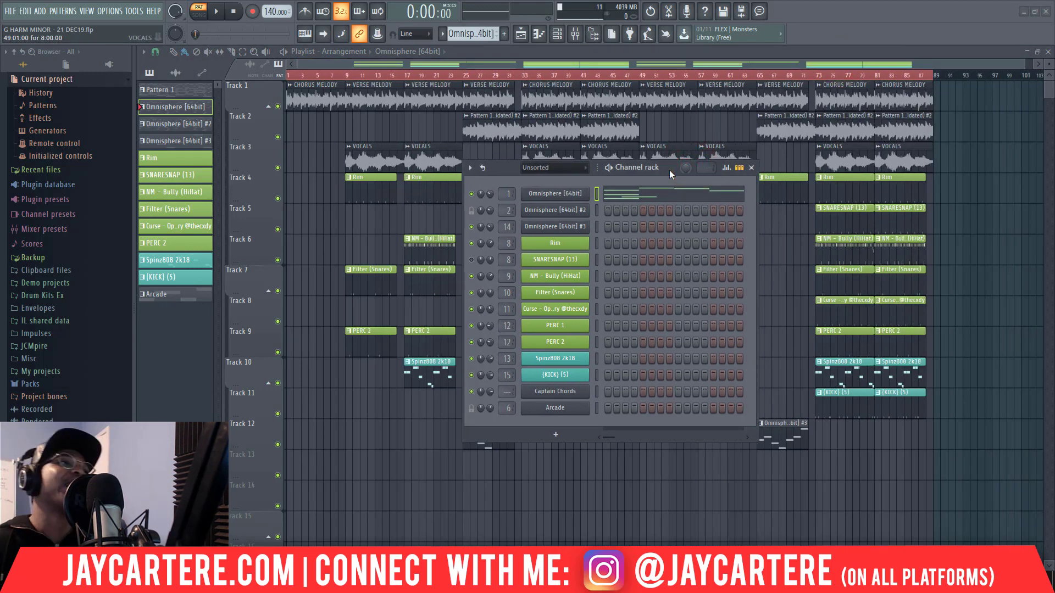
{"action": "left_click_drag", "start_coordinate": [670, 170], "coordinate": [610, 177]}
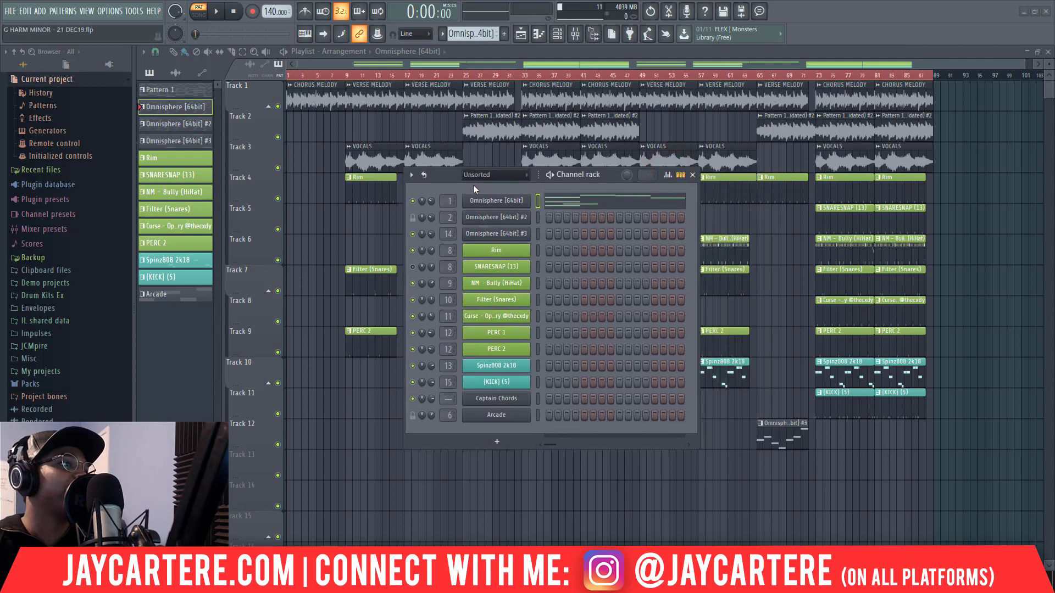
{"action": "left_click_drag", "start_coordinate": [437, 174], "coordinate": [518, 285]}
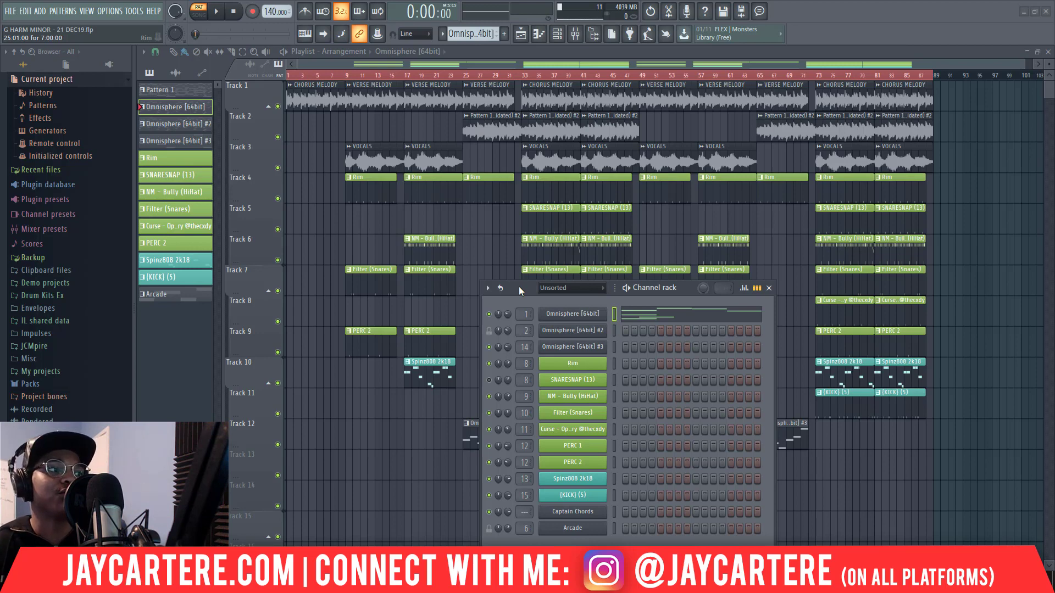
{"action": "left_click_drag", "start_coordinate": [528, 290], "coordinate": [519, 212]}
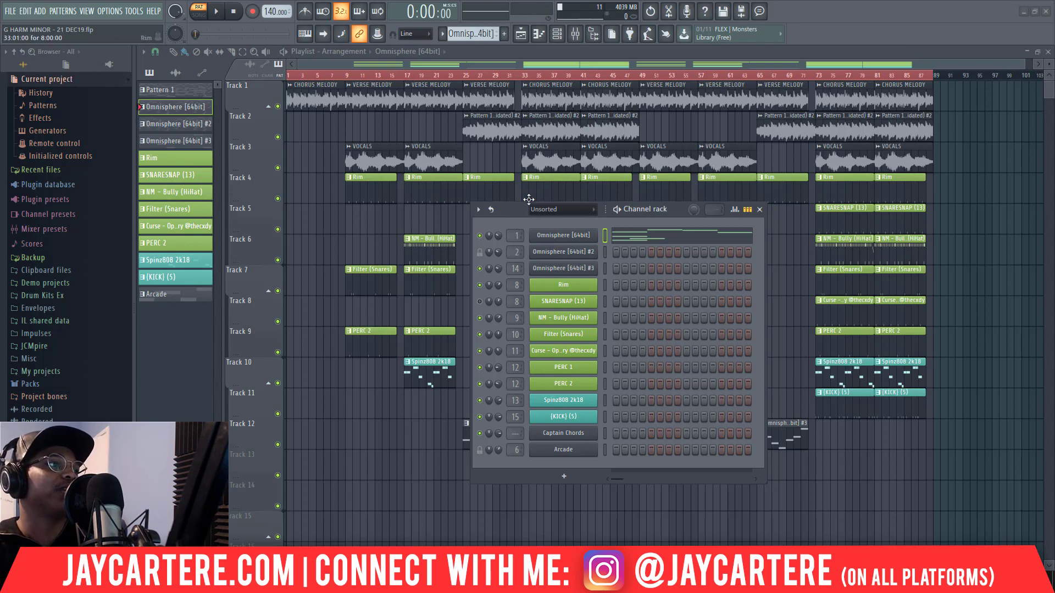
{"action": "left_click_drag", "start_coordinate": [482, 210], "coordinate": [430, 202]}
- Play the arrangement from the beginning, then stop it
{"action": "key", "text": "space"}
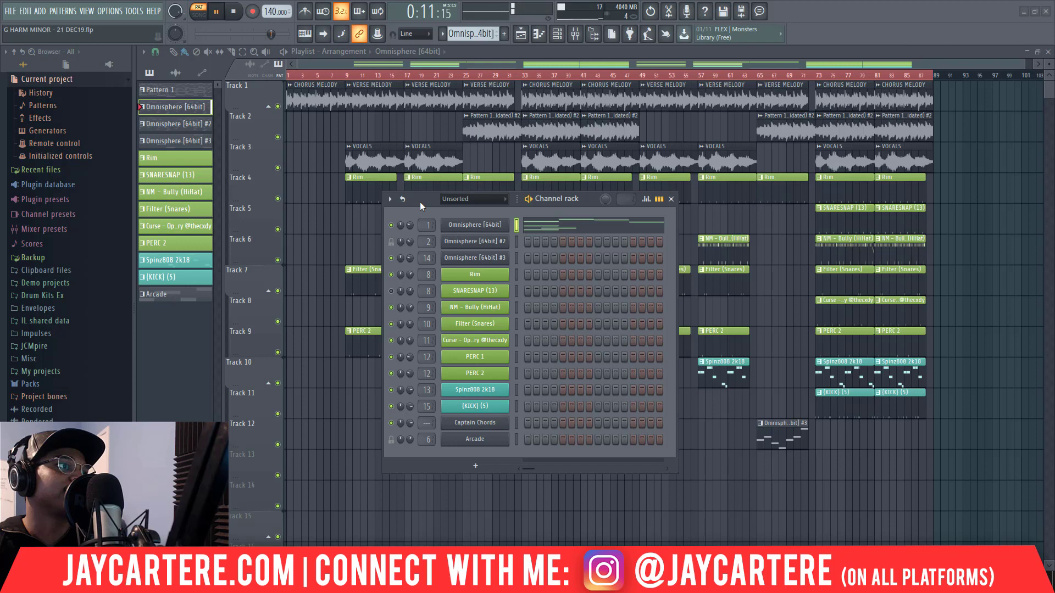
{"action": "left_click_drag", "start_coordinate": [420, 202], "coordinate": [461, 178]}
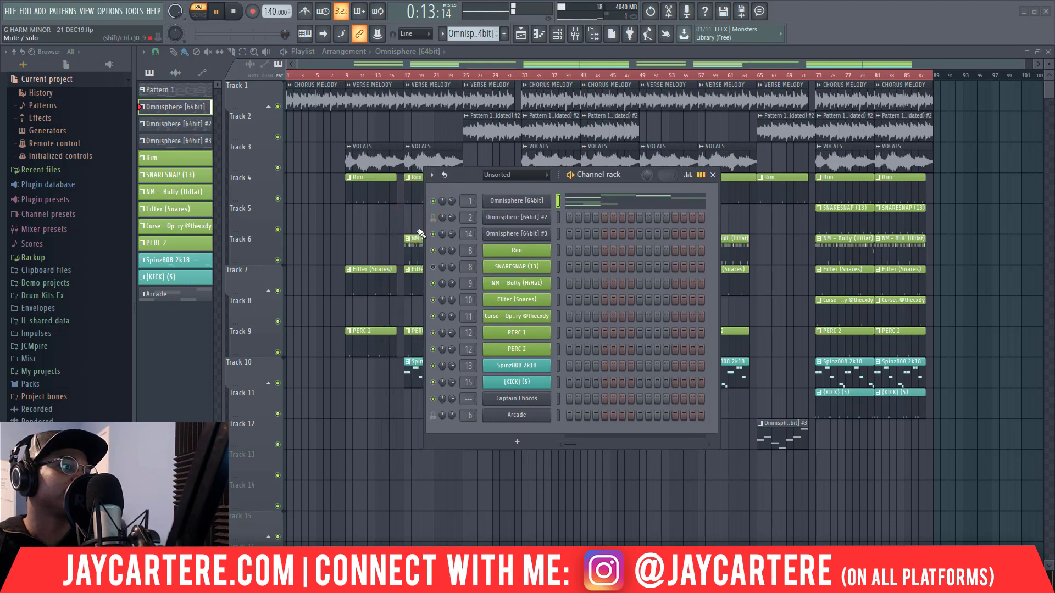
{"action": "key", "text": "space"}
- Place an Omnisphere [64bit] pattern clip at bar 1 on Track 13
{"action": "left_click", "coordinate": [295, 459]}
{"action": "left_click_drag", "start_coordinate": [336, 470], "coordinate": [327, 470]}
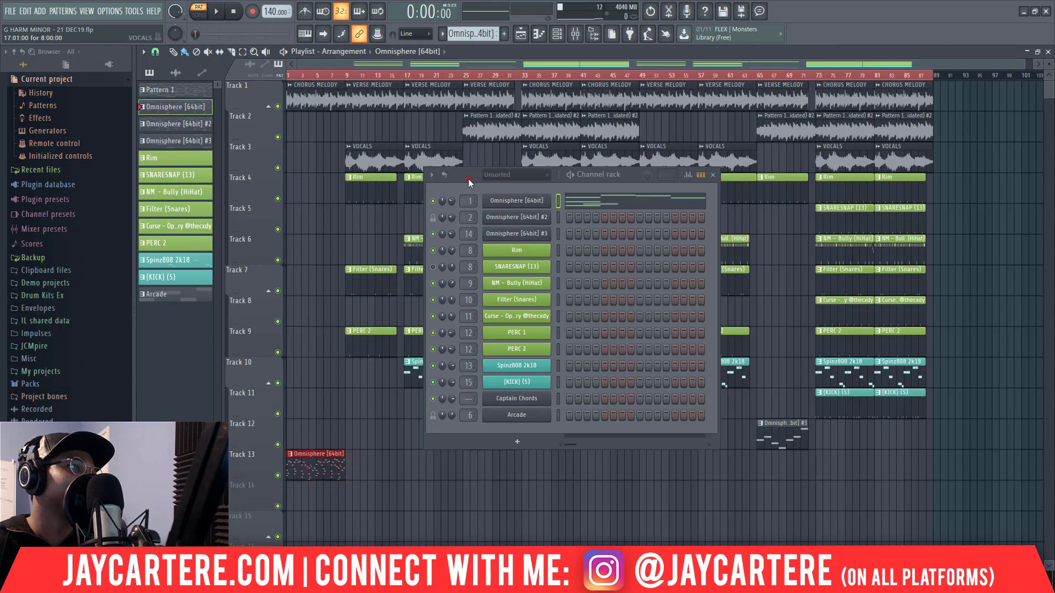
{"action": "left_click_drag", "start_coordinate": [468, 179], "coordinate": [562, 205]}
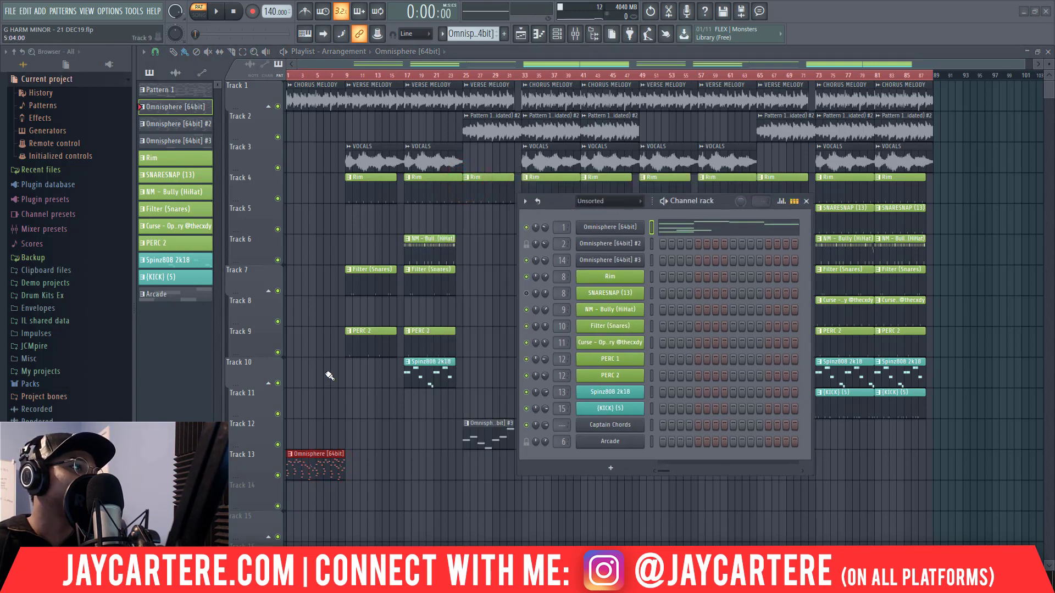
- Select bars 1–9 in song mode and bring the Mixer over the playlist
{"action": "left_click", "coordinate": [346, 73]}
{"action": "left_click_drag", "start_coordinate": [346, 73], "coordinate": [288, 74]}
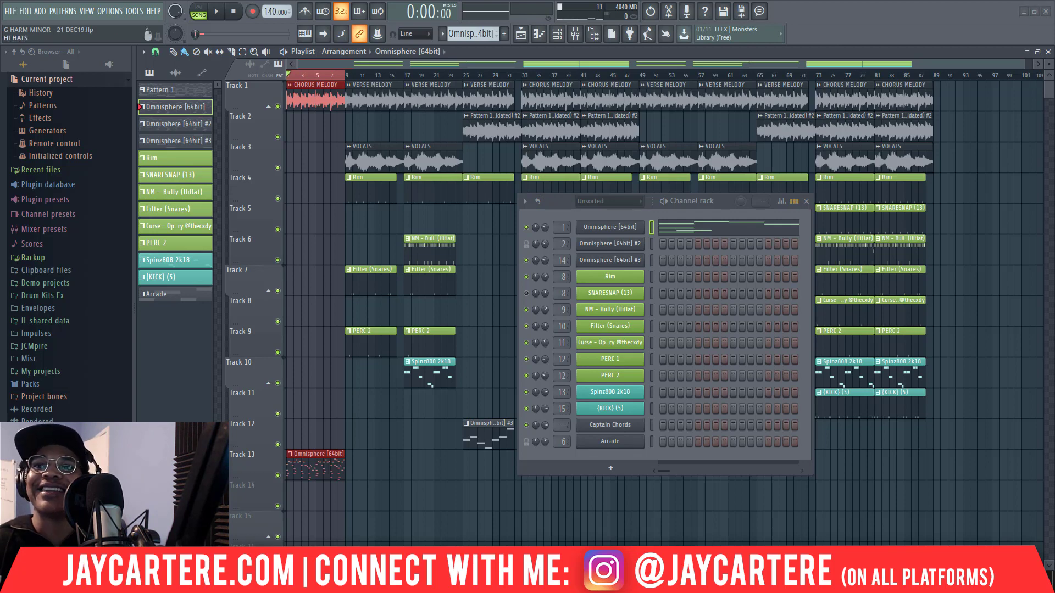
{"action": "key", "text": "F9"}
{"action": "left_click_drag", "start_coordinate": [1033, 85], "coordinate": [574, 79]}
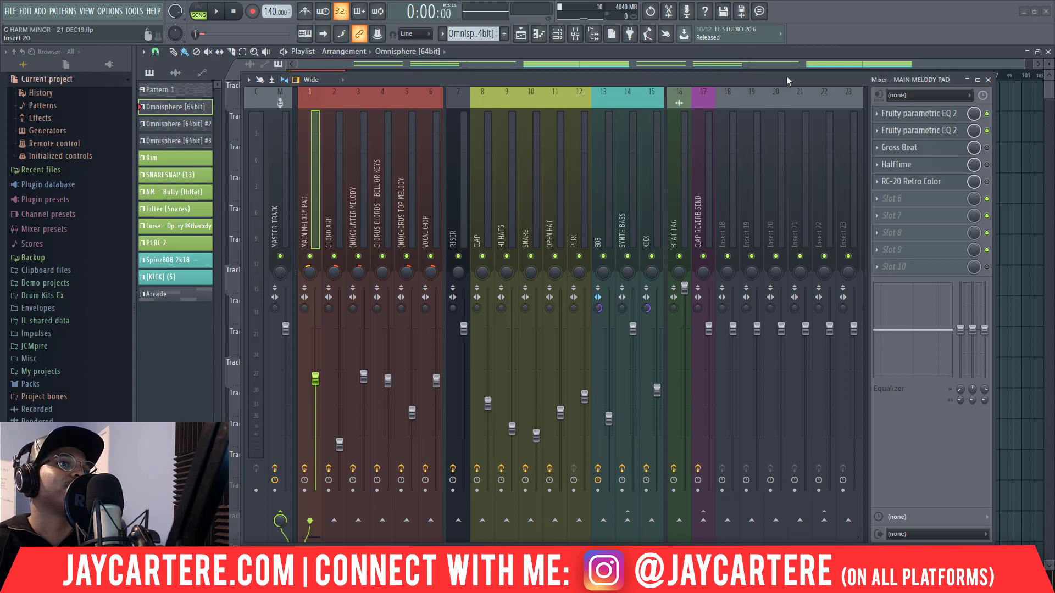
- Review the MAIN MELODY PAD insert's effect slots, then close the Mixer
{"action": "left_click_drag", "start_coordinate": [757, 79], "coordinate": [925, 107]}
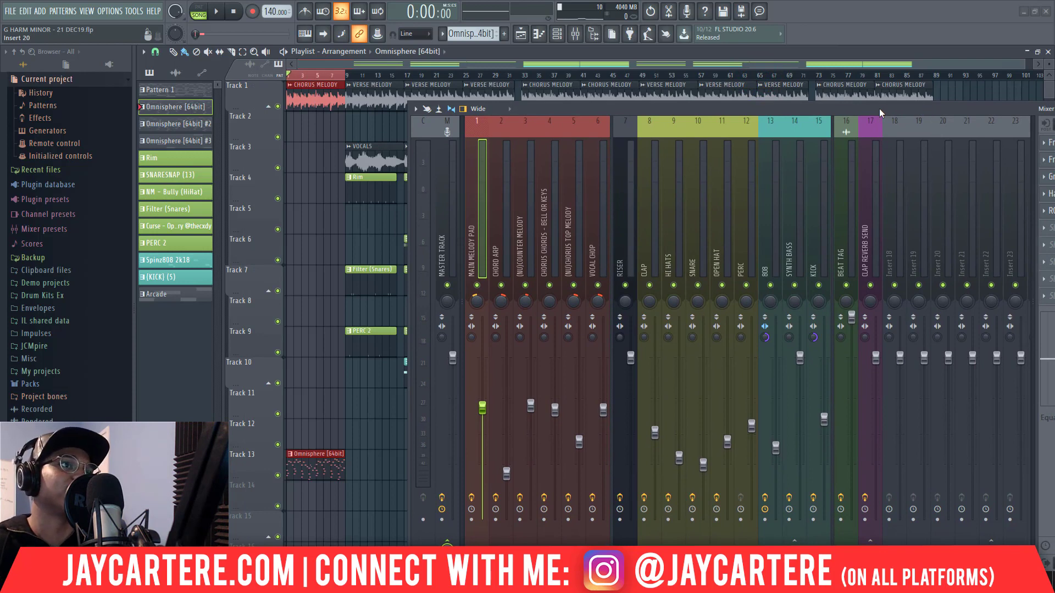
{"action": "left_click_drag", "start_coordinate": [697, 108], "coordinate": [526, 71]}
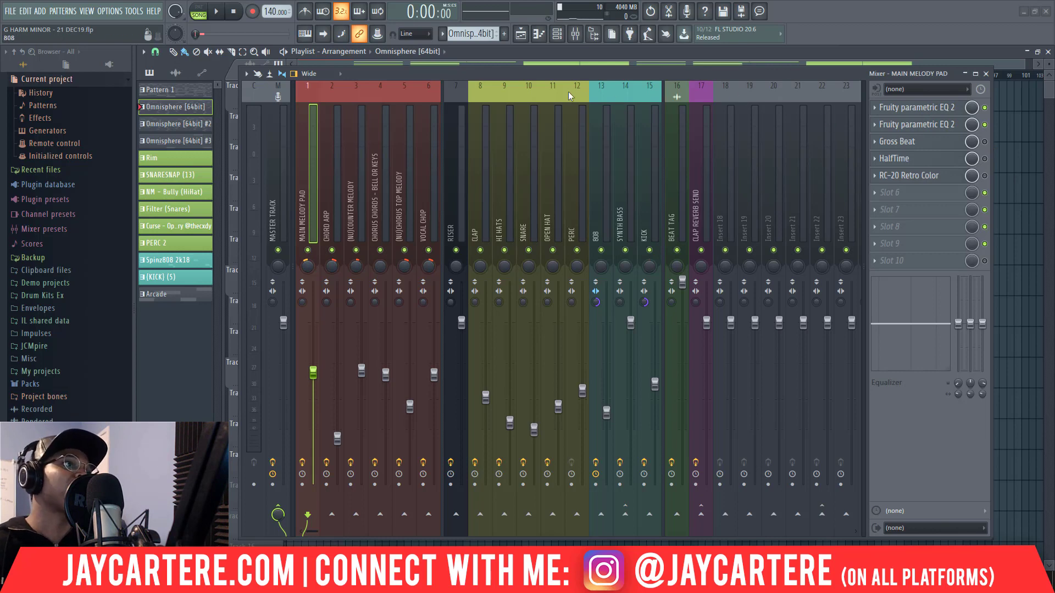
{"action": "left_click_drag", "start_coordinate": [579, 74], "coordinate": [615, 75]}
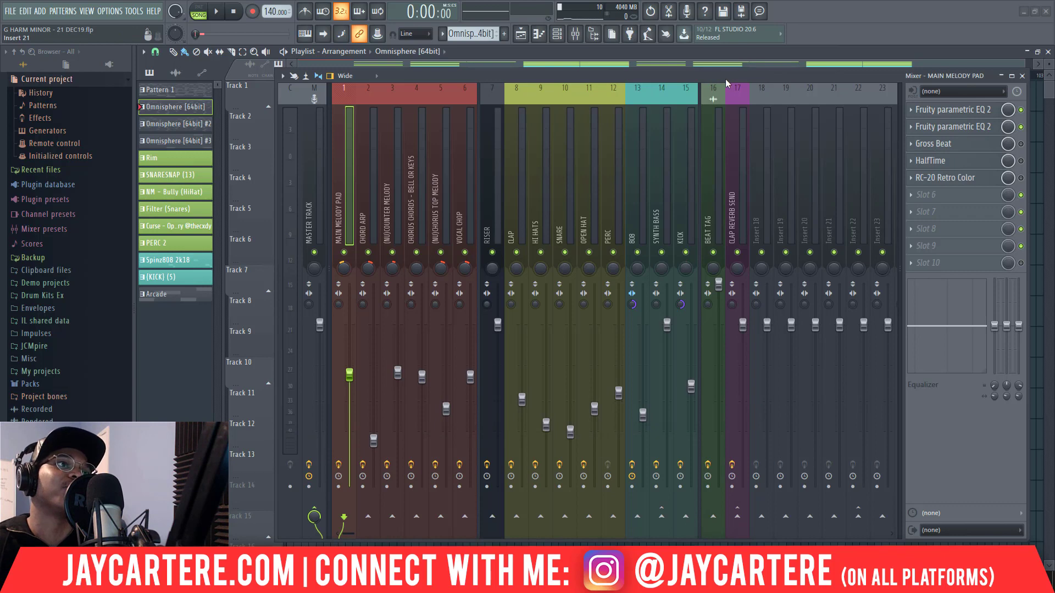
{"action": "key", "text": "F9"}
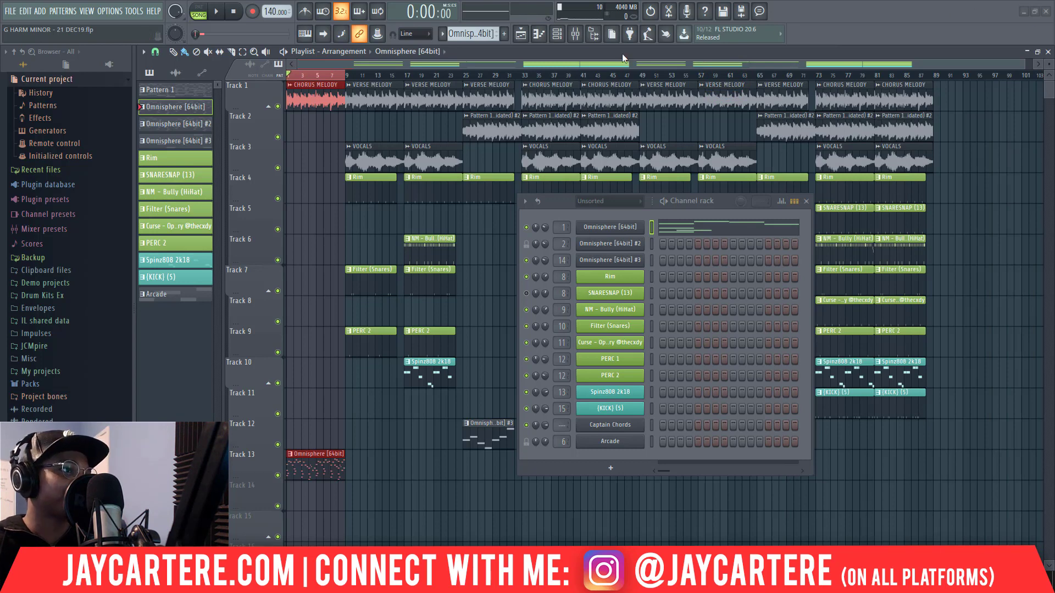
- Select the Omnisphere clip on Track 13 and bring up its consolidate render settings
{"action": "left_click_drag", "start_coordinate": [558, 202], "coordinate": [484, 153]}
{"action": "left_click_drag", "start_coordinate": [367, 476], "coordinate": [289, 468]}
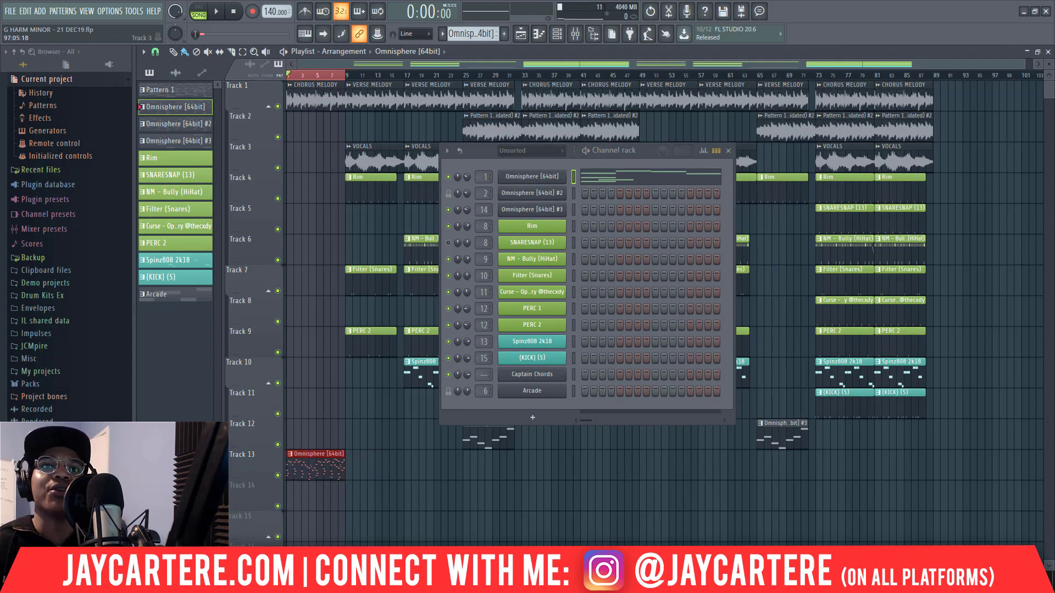
{"action": "key", "text": "F9"}
{"action": "key", "text": "F9"}
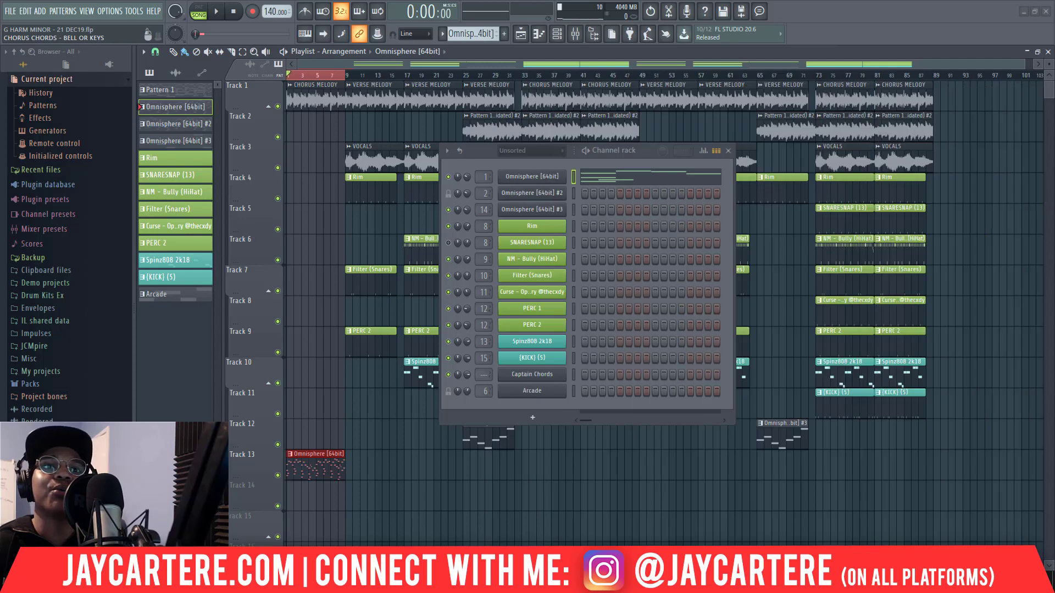
{"action": "left_click", "coordinate": [355, 484]}
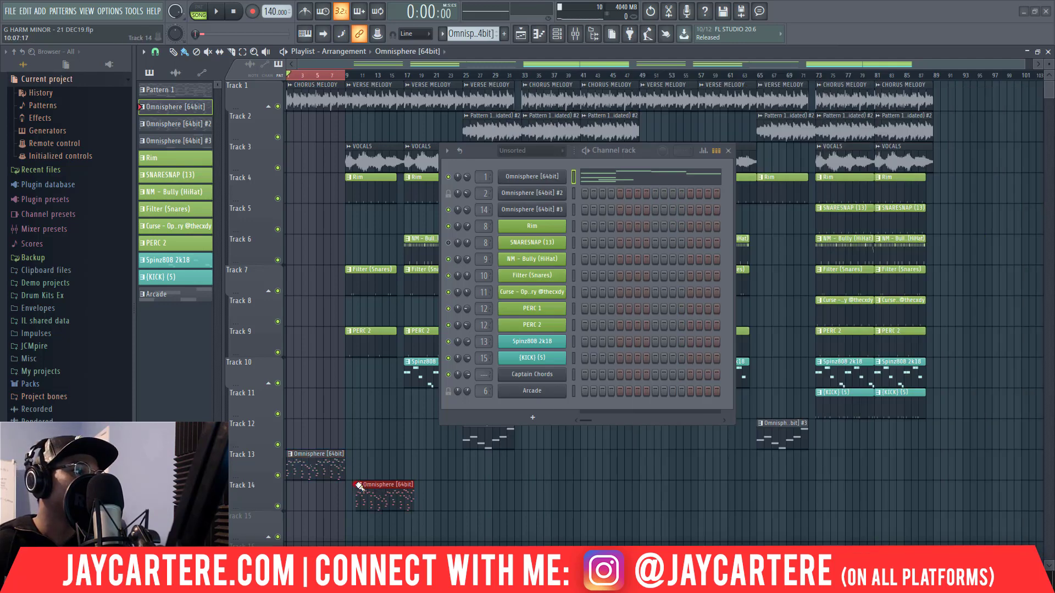
{"action": "left_click_drag", "start_coordinate": [373, 488], "coordinate": [365, 481]}
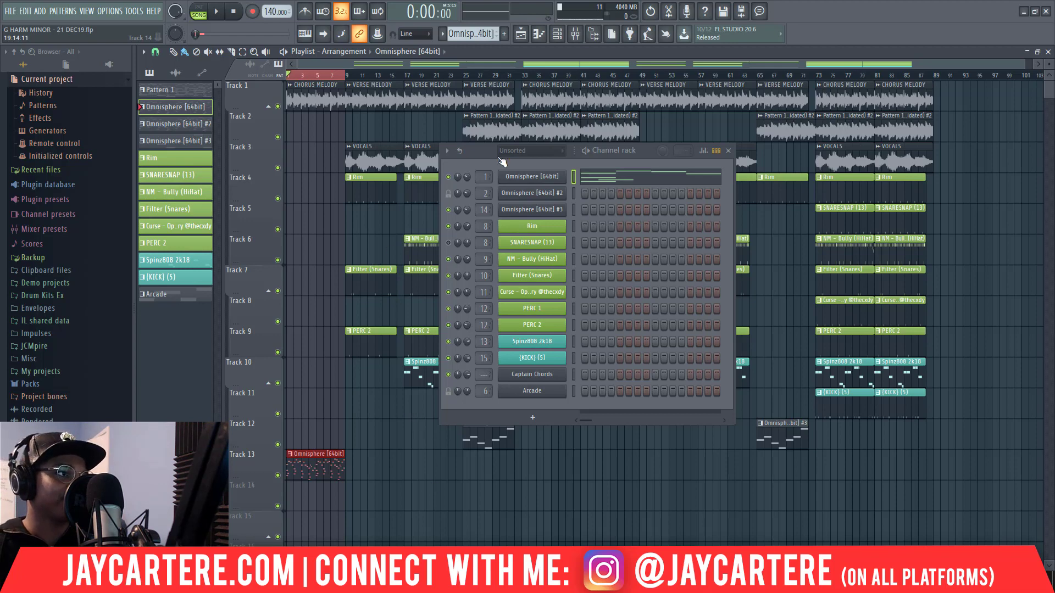
{"action": "key", "text": "ctrl+alt+c"}
{"action": "left_click_drag", "start_coordinate": [510, 177], "coordinate": [490, 134]}
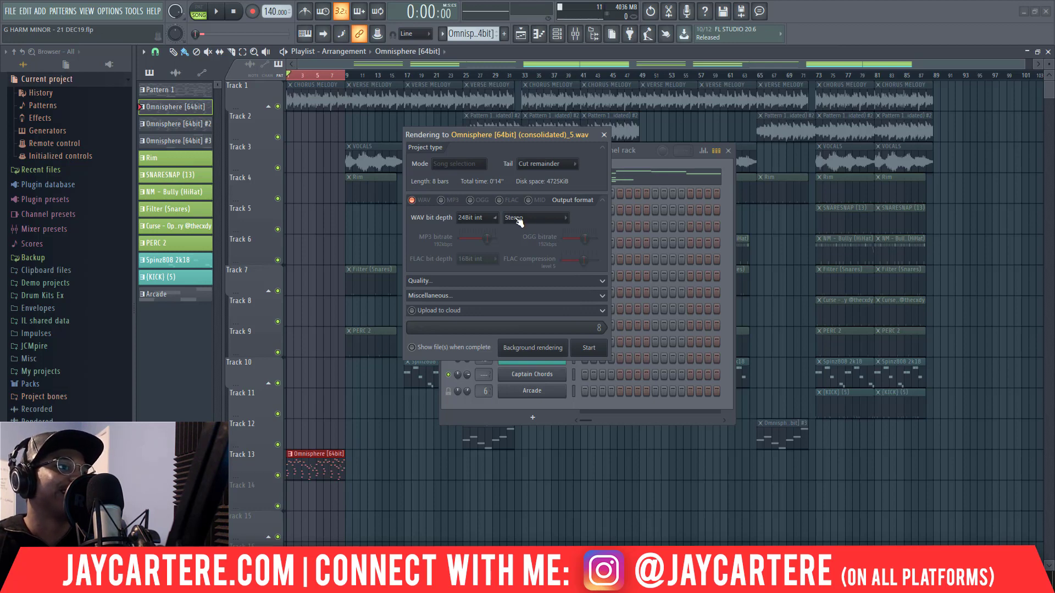
- Keep the tail at Cut remainder and render the Omnisphere pattern to a 24-bit WAV
{"action": "left_click", "coordinate": [576, 164]}
{"action": "left_click", "coordinate": [592, 167]}
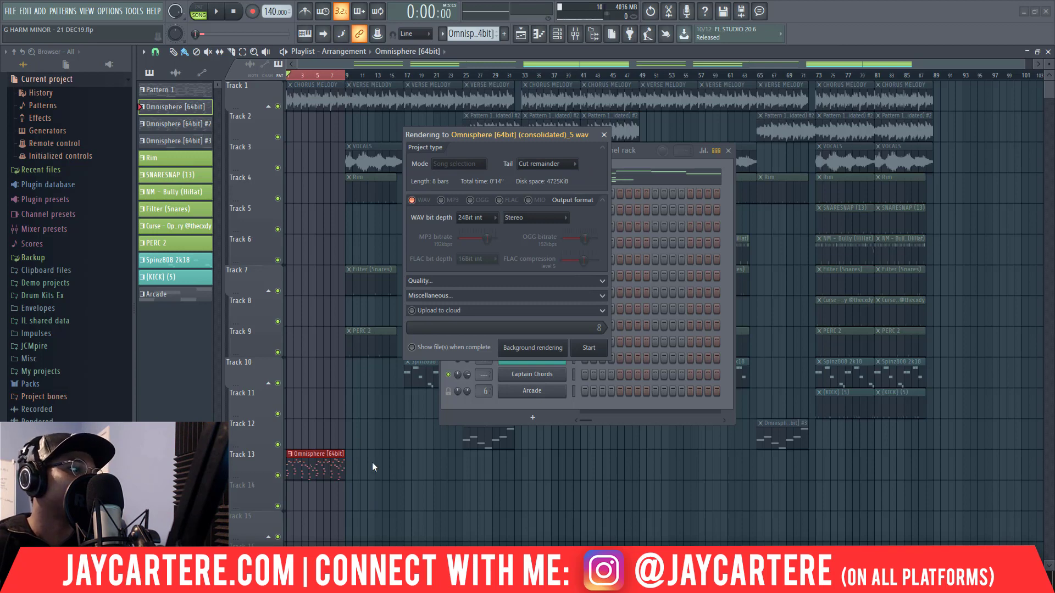
{"action": "left_click", "coordinate": [596, 348]}
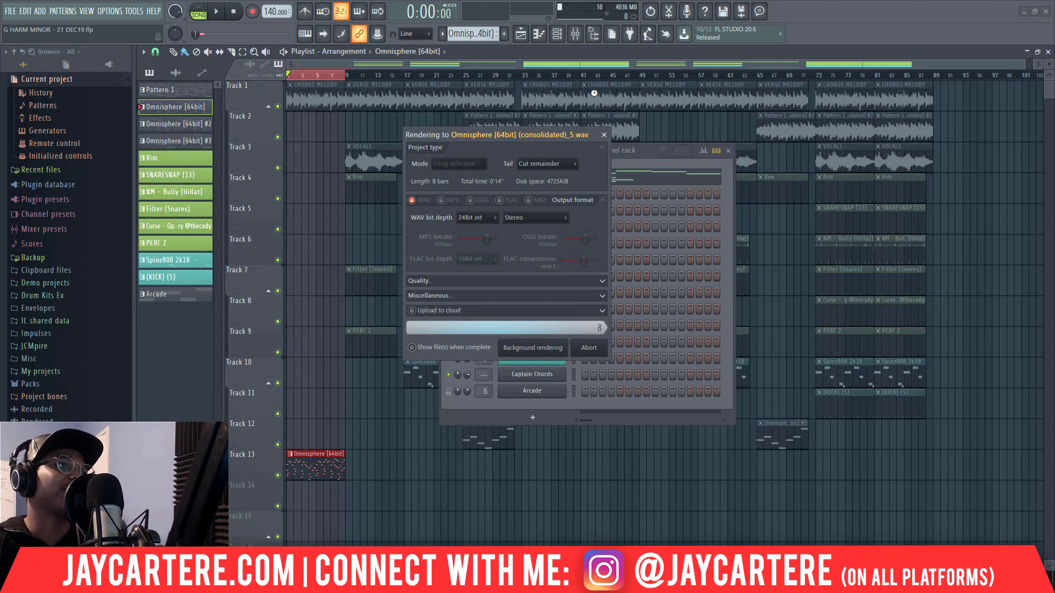
{"action": "left_click_drag", "start_coordinate": [537, 163], "coordinate": [623, 229]}
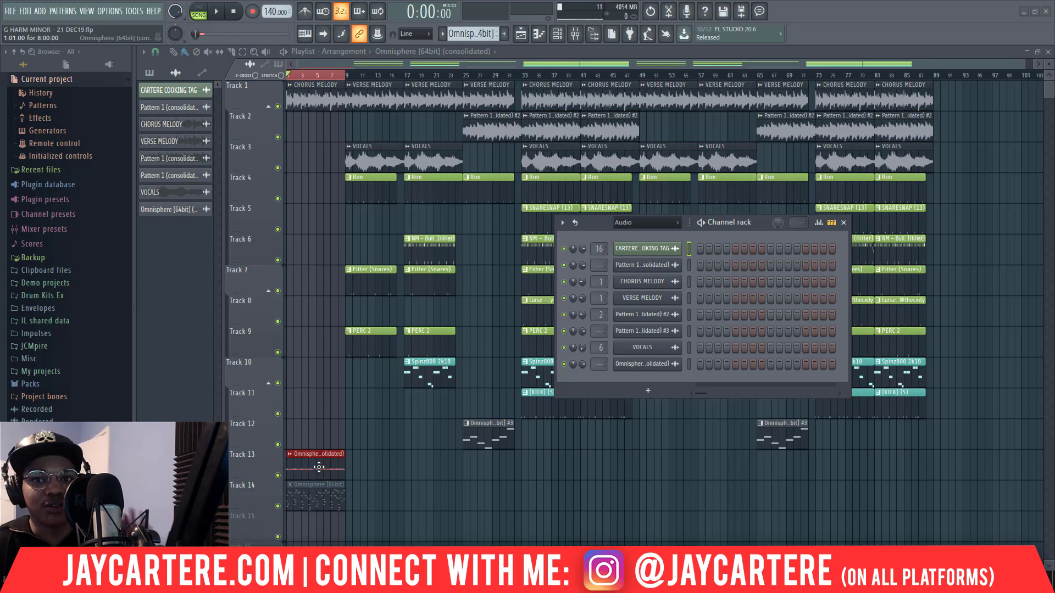
- Mute Track 1 and open the consolidated Omnisphere clip's sample settings
{"action": "right_click", "coordinate": [291, 463]}
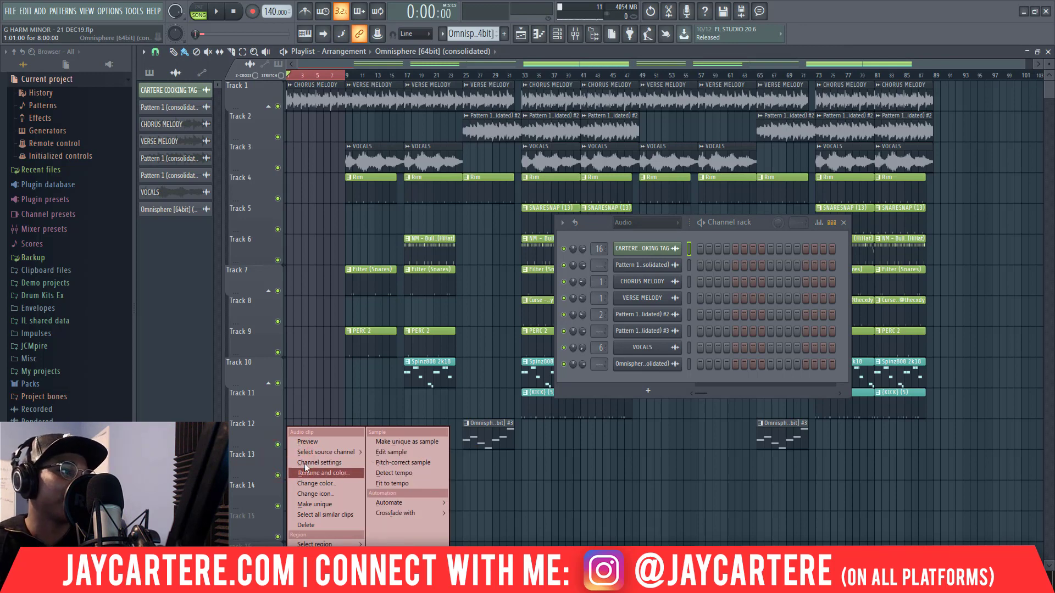
{"action": "left_click", "coordinate": [331, 413]}
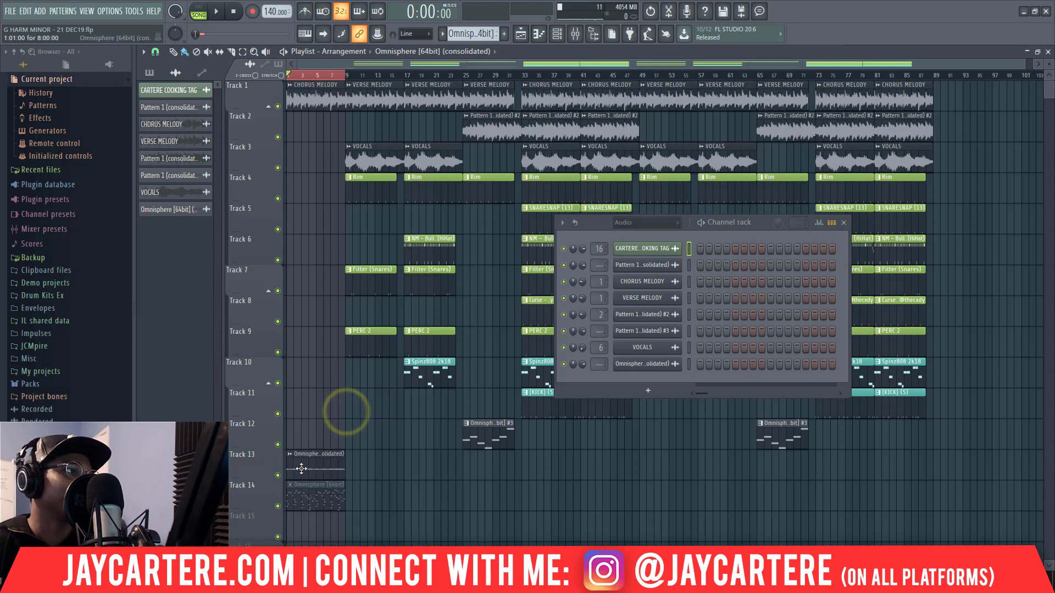
{"action": "left_click", "coordinate": [278, 106]}
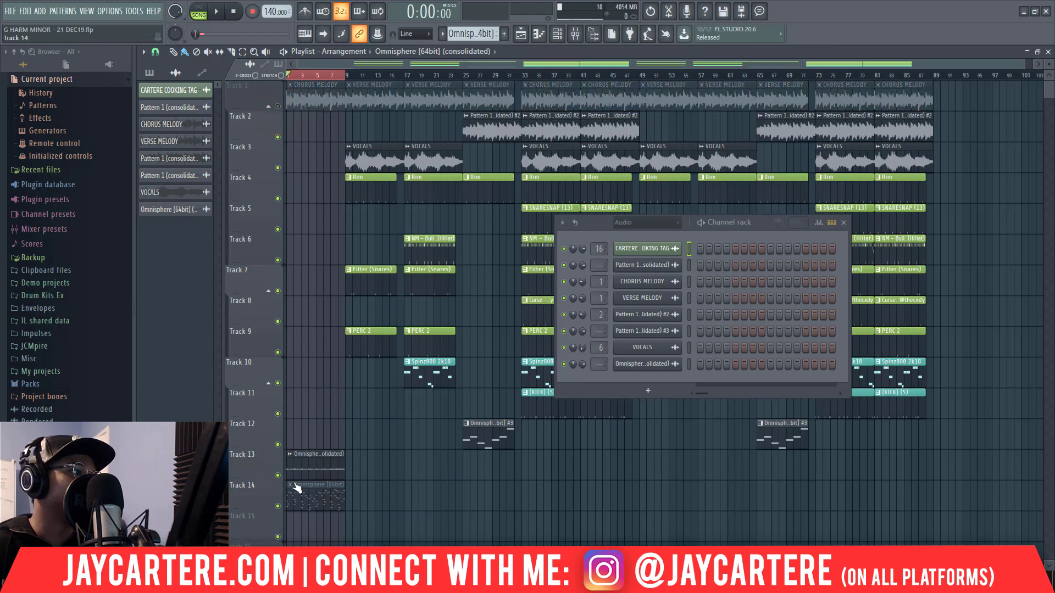
{"action": "double_click", "coordinate": [312, 462]}
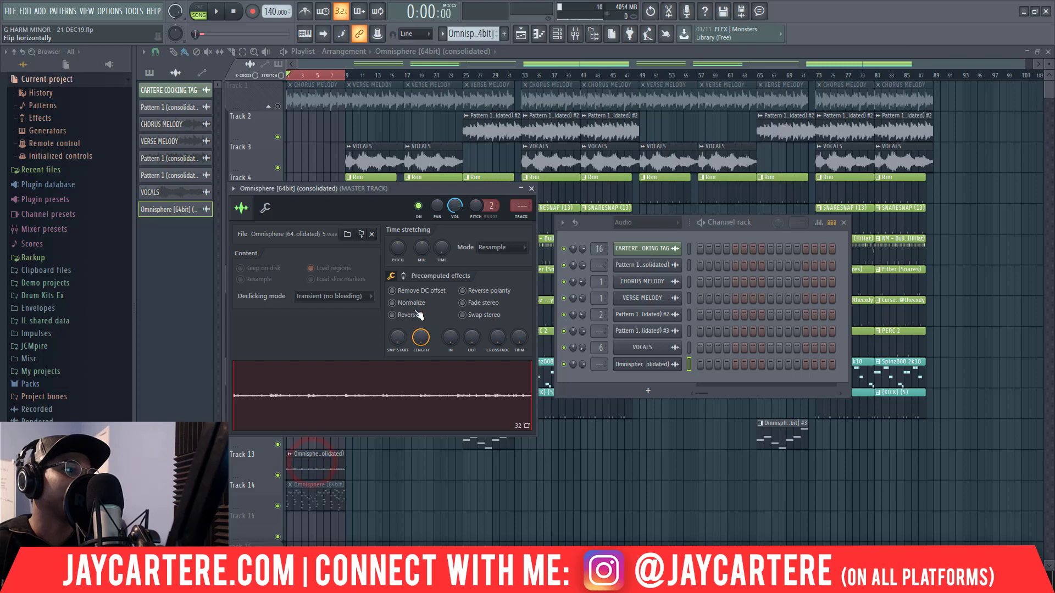
- Set the sample's declicking mode to Crossfade (bleeding) while auditioning the song
{"action": "key", "text": "space"}
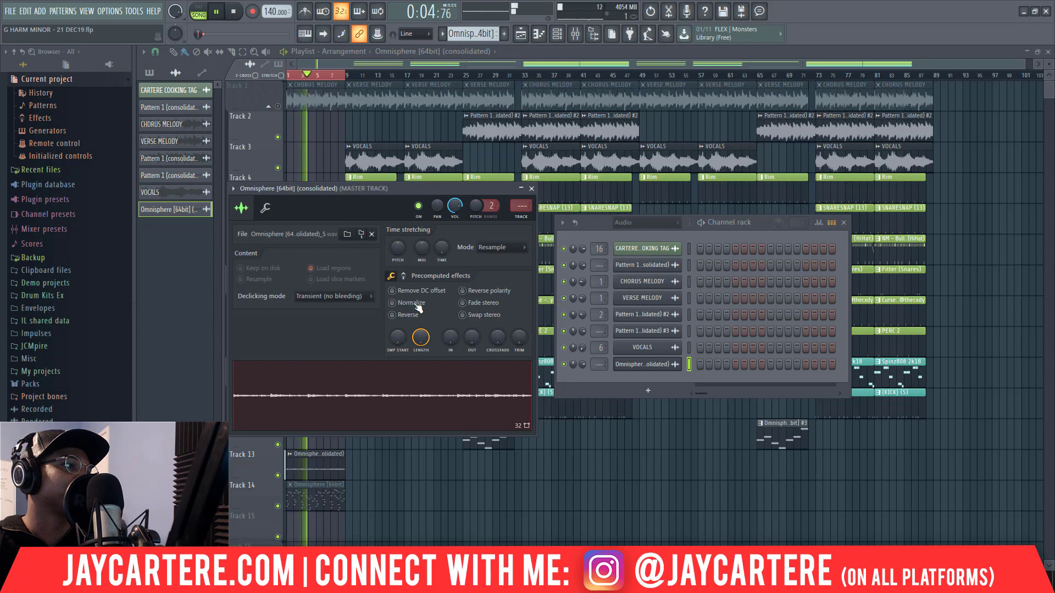
{"action": "left_click", "coordinate": [371, 297]}
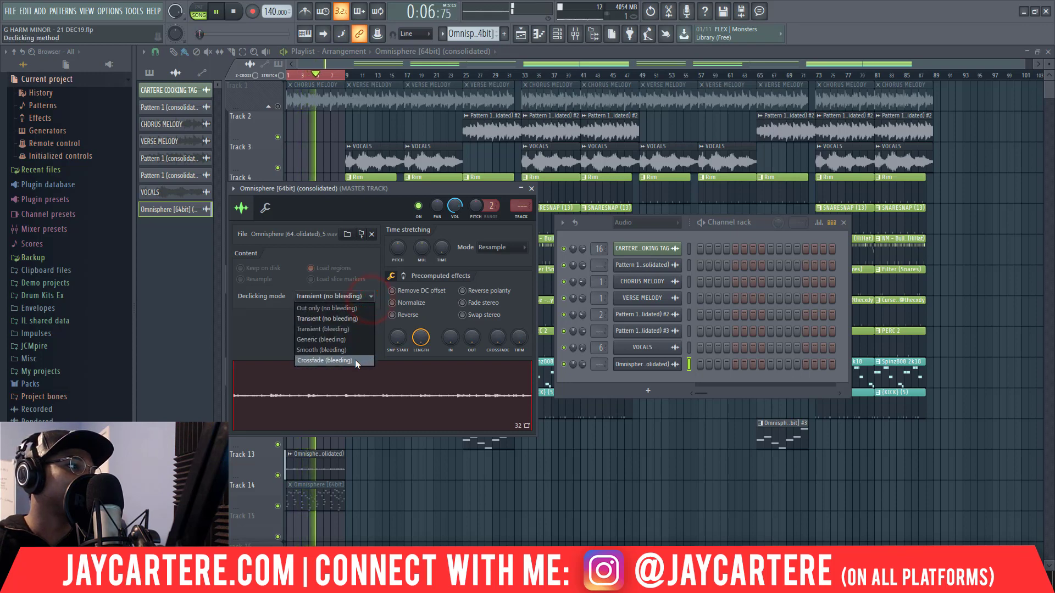
{"action": "left_click", "coordinate": [355, 359]}
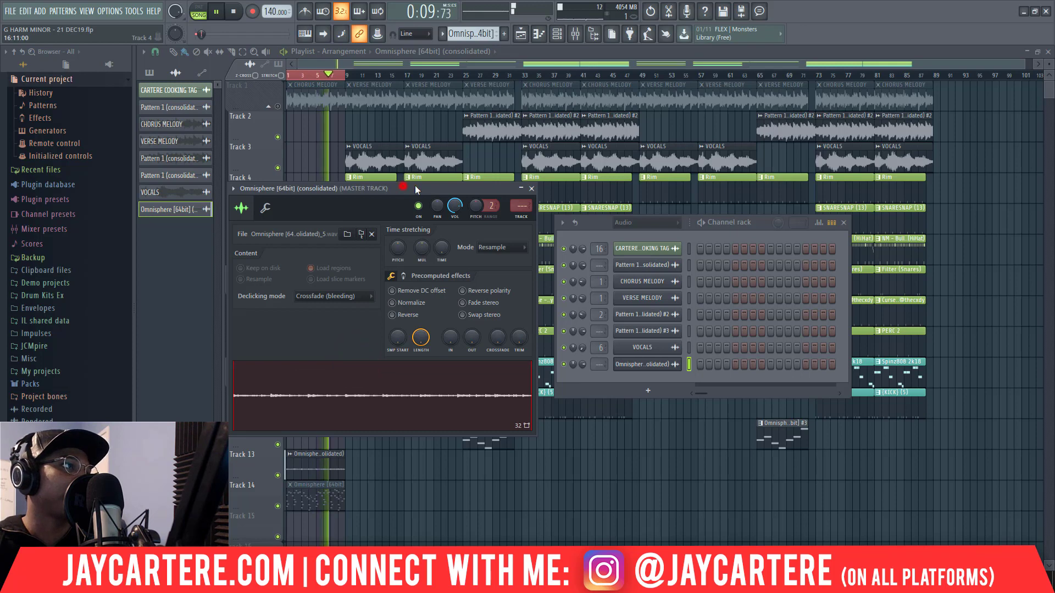
{"action": "left_click_drag", "start_coordinate": [415, 185], "coordinate": [444, 166]}
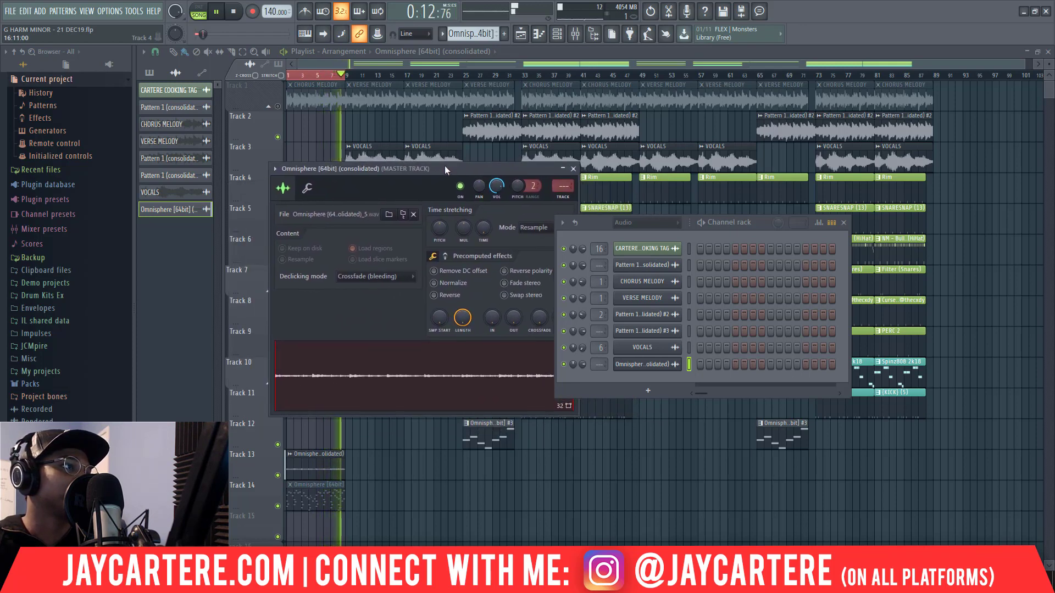
{"action": "key", "text": "space"}
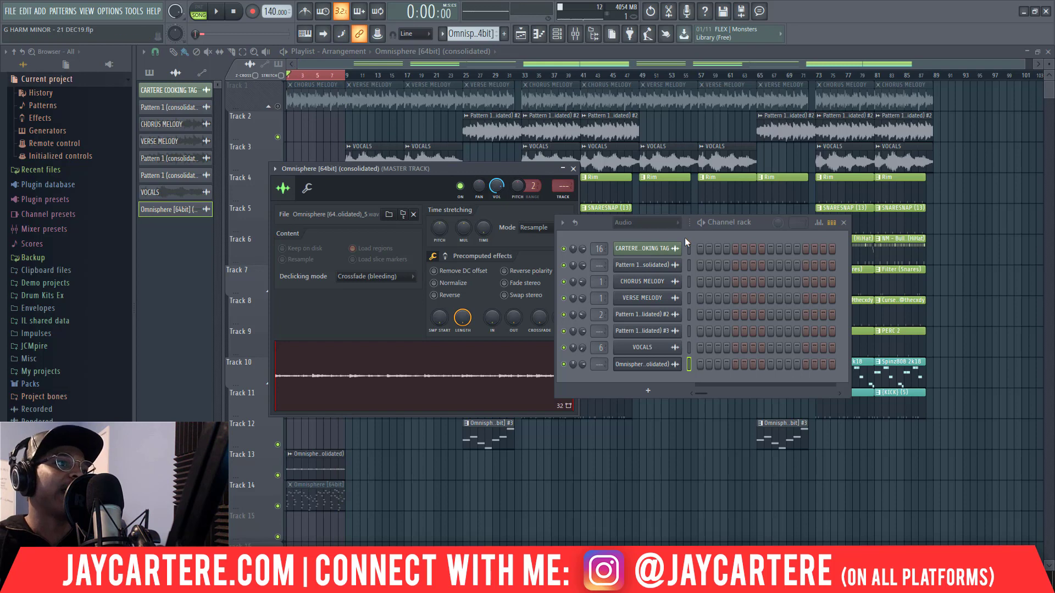
- Move the Channel rack to the right and reposition the sample settings window
{"action": "left_click_drag", "start_coordinate": [592, 223], "coordinate": [771, 216]}
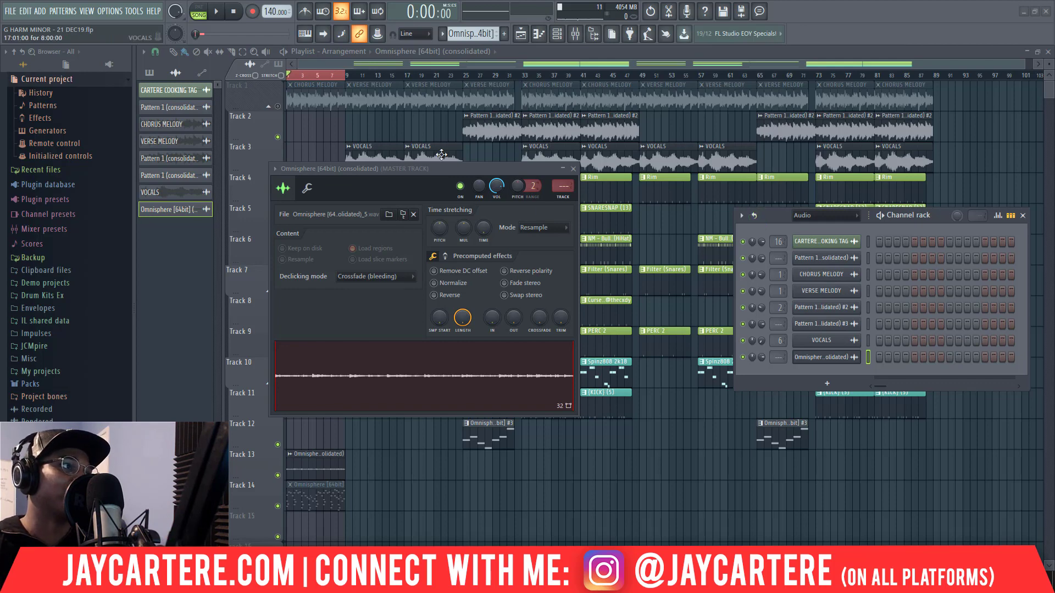
{"action": "left_click_drag", "start_coordinate": [468, 169], "coordinate": [626, 159]}
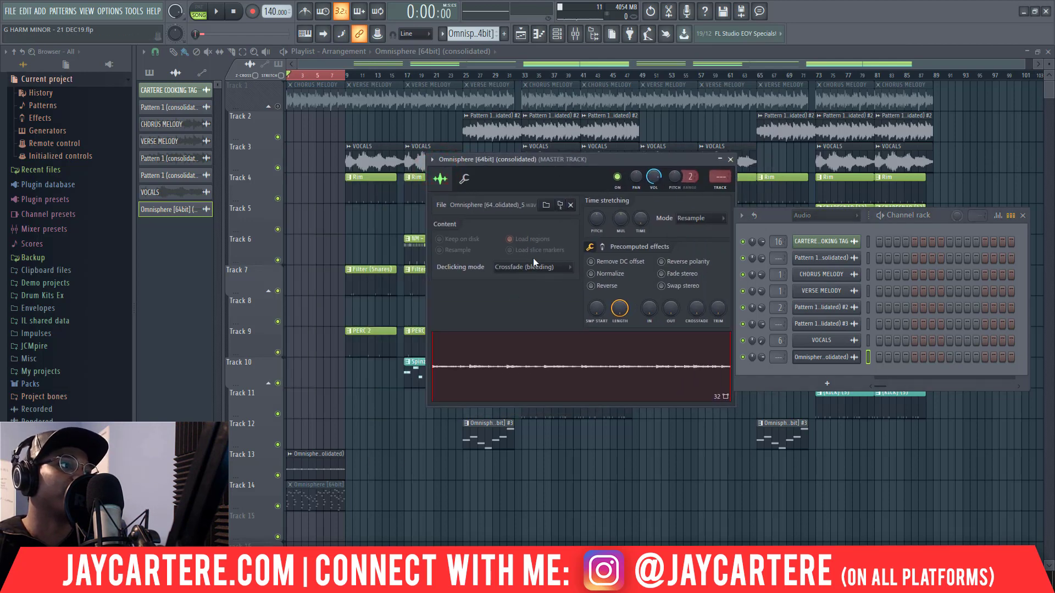
{"action": "left_click_drag", "start_coordinate": [589, 155], "coordinate": [535, 152]}
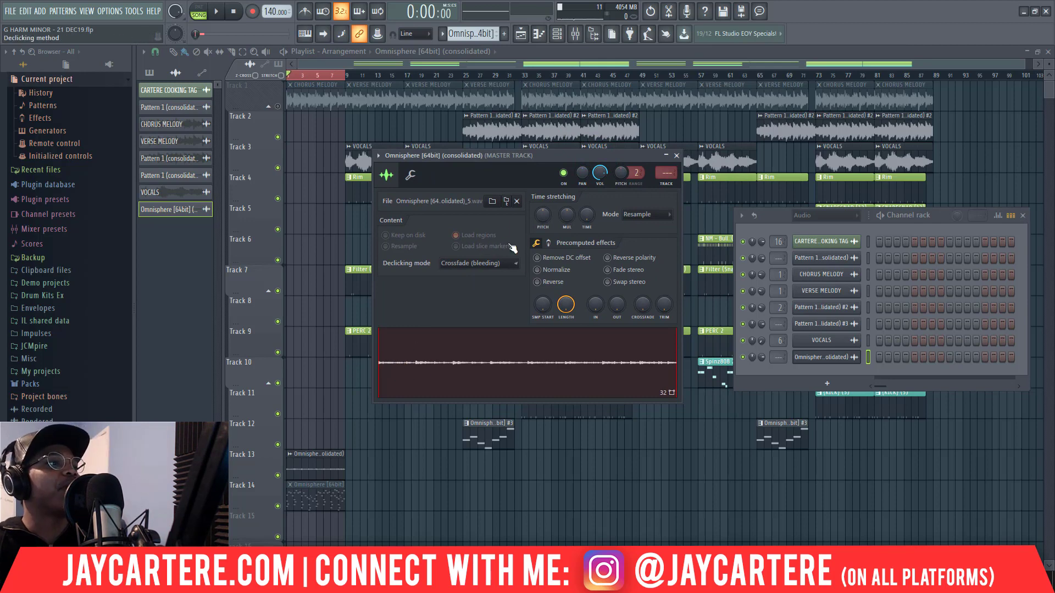
{"action": "left_click_drag", "start_coordinate": [552, 151], "coordinate": [504, 153]}
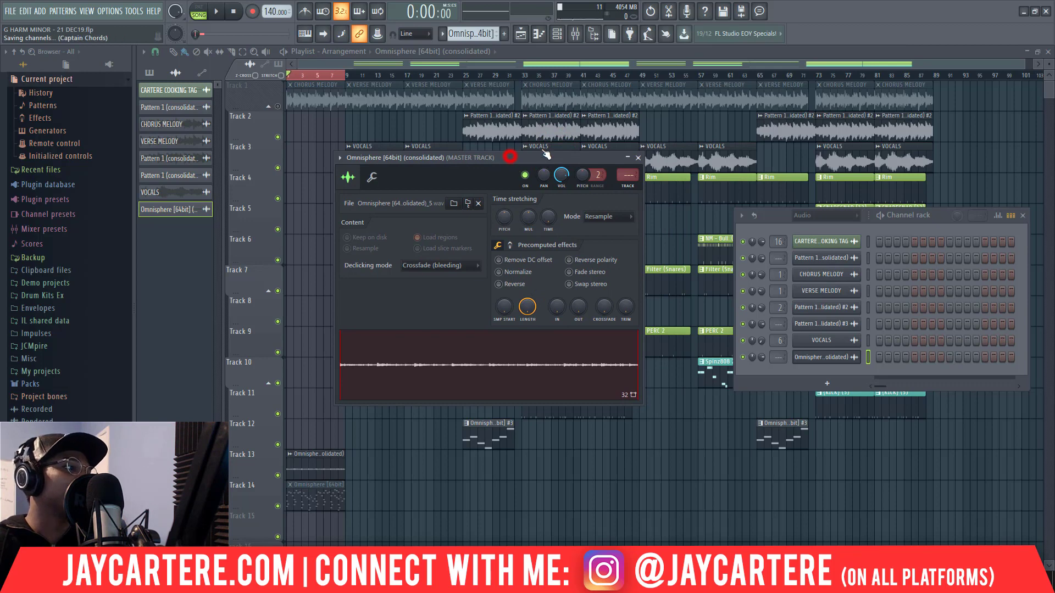
- Enable Normalize, route the sample to mixer track 1, and set volume to -22.8dB
{"action": "left_click", "coordinate": [521, 272]}
{"action": "left_click_drag", "start_coordinate": [561, 175], "coordinate": [544, 157]}
{"action": "key", "text": "space"}
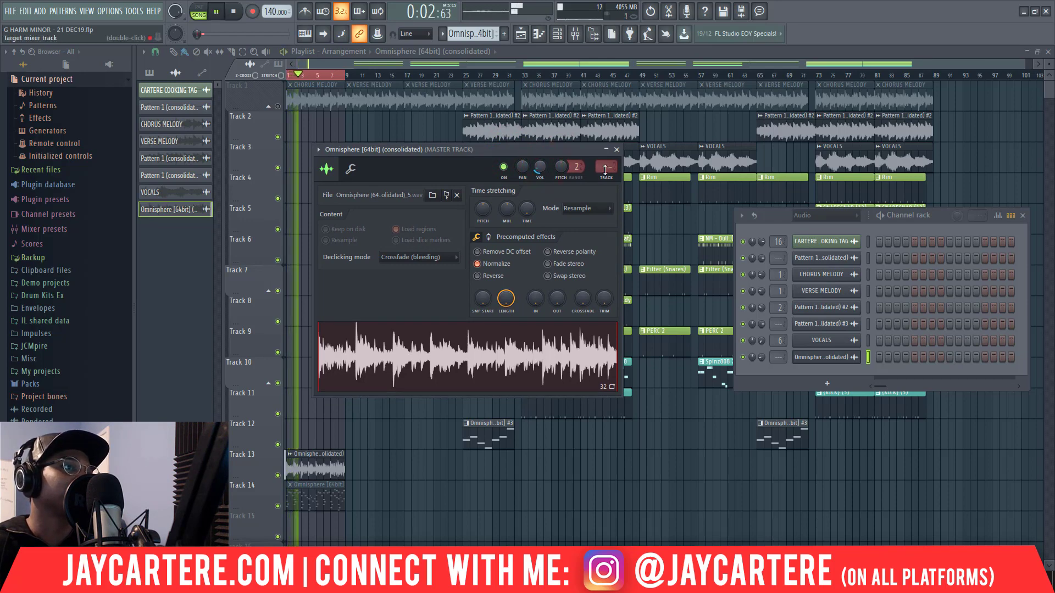
{"action": "left_click_drag", "start_coordinate": [605, 171], "coordinate": [605, 165]}
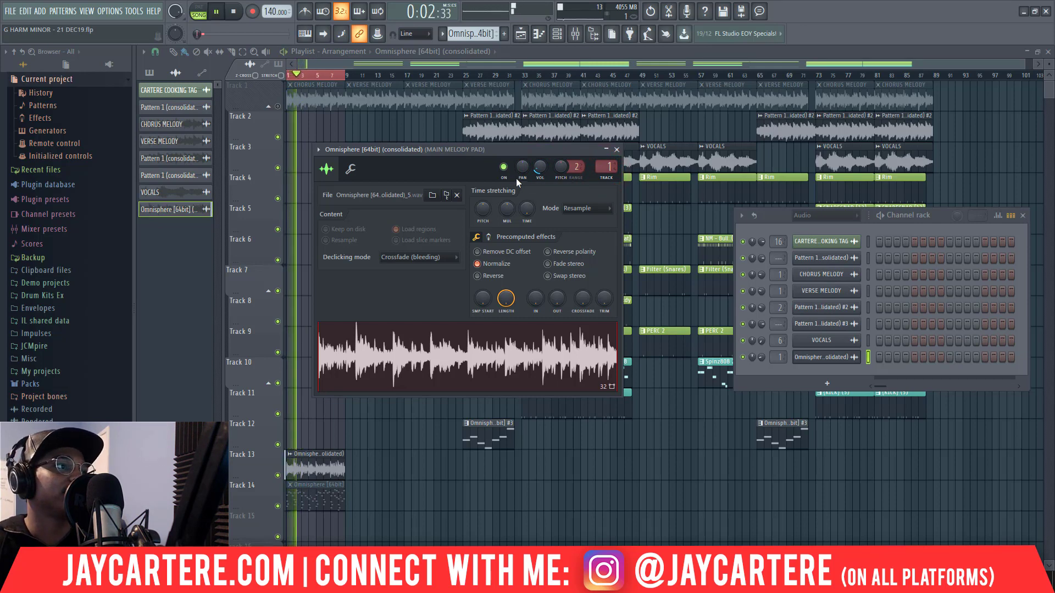
{"action": "left_click_drag", "start_coordinate": [540, 167], "coordinate": [541, 167]}
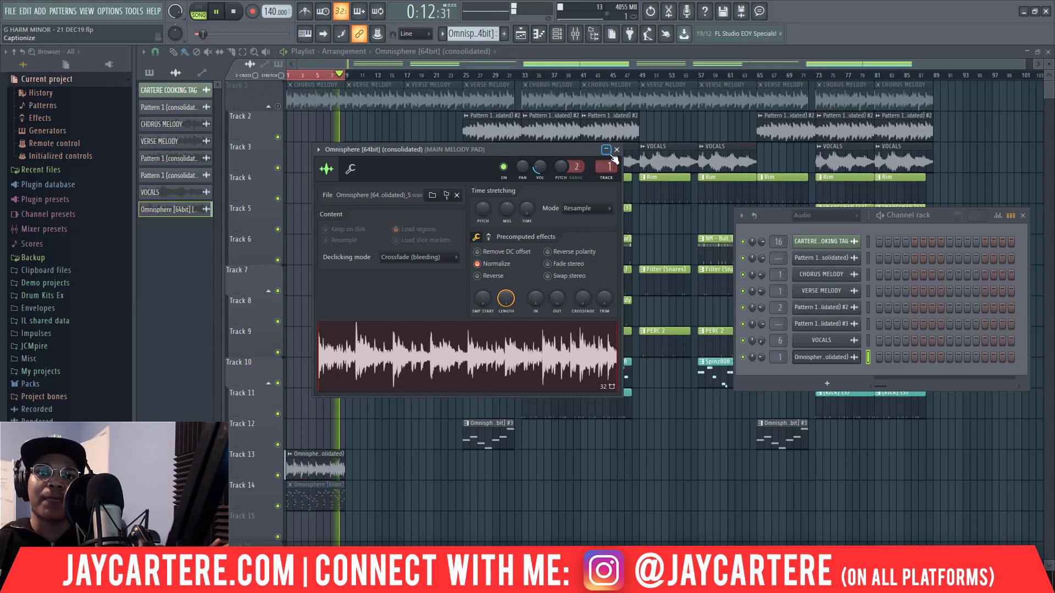
{"action": "key", "text": "space"}
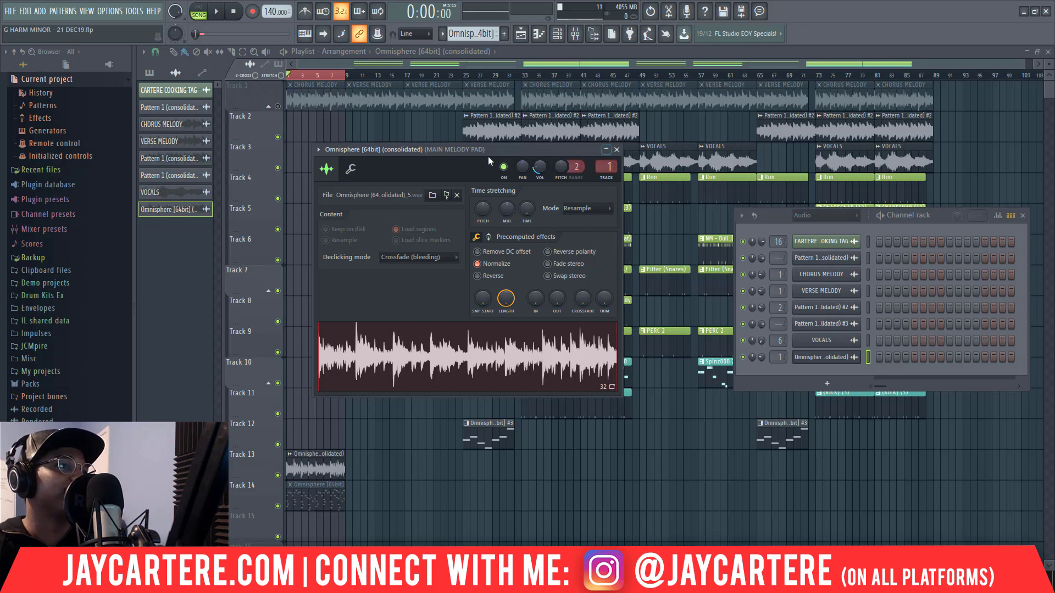
- Change the sample's time-stretching mode from Resample to Auto
{"action": "left_click_drag", "start_coordinate": [503, 151], "coordinate": [492, 119]}
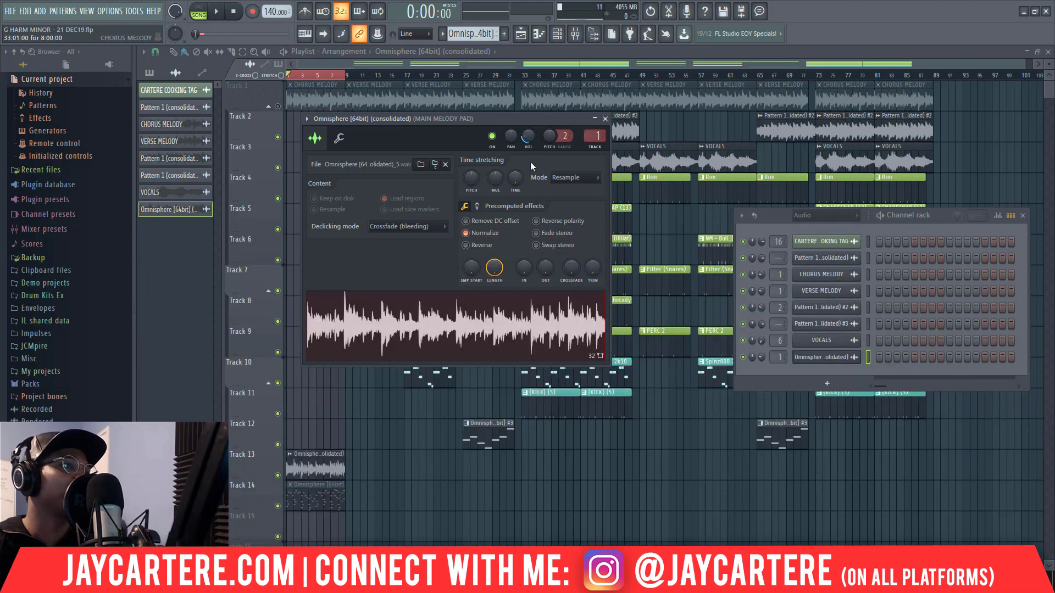
{"action": "mouse_move", "coordinate": [480, 120]}
{"action": "left_mouse_down"}
{"action": "mouse_move", "coordinate": [481, 190]}
{"action": "mouse_move", "coordinate": [486, 113]}
{"action": "mouse_move", "coordinate": [497, 121]}
{"action": "left_mouse_up"}
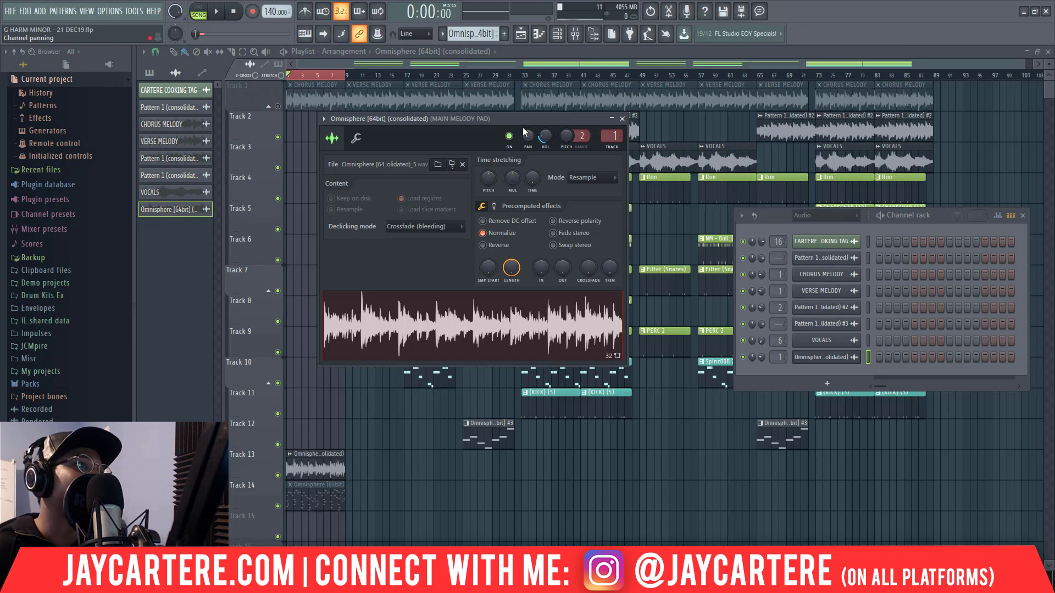
{"action": "left_click_drag", "start_coordinate": [488, 177], "coordinate": [488, 181]}
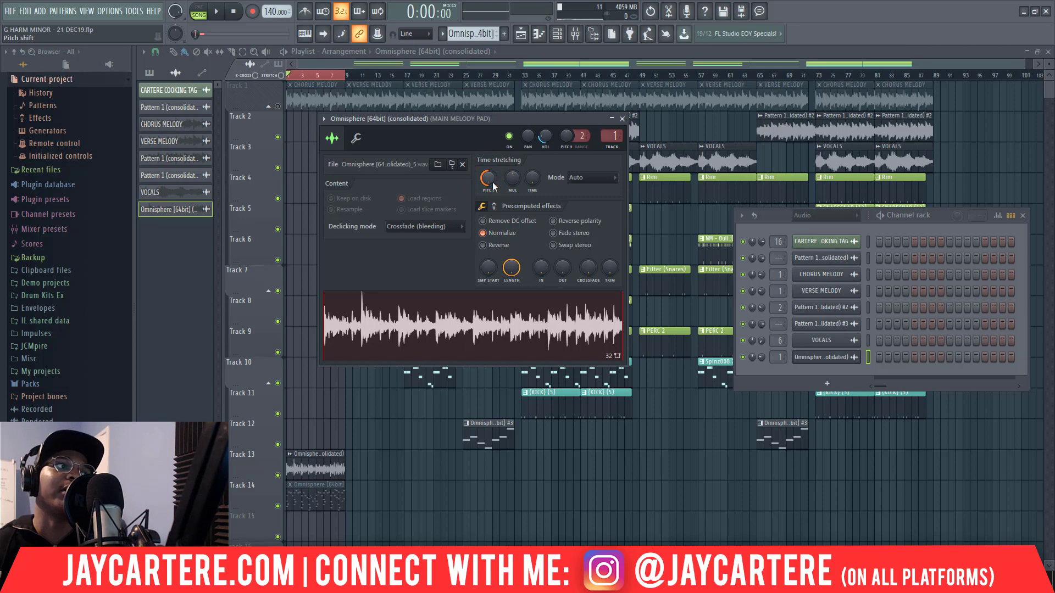
- Audition the song from the start, checking the Omnisphere clip's volume, then stop
{"action": "left_click", "coordinate": [622, 119]}
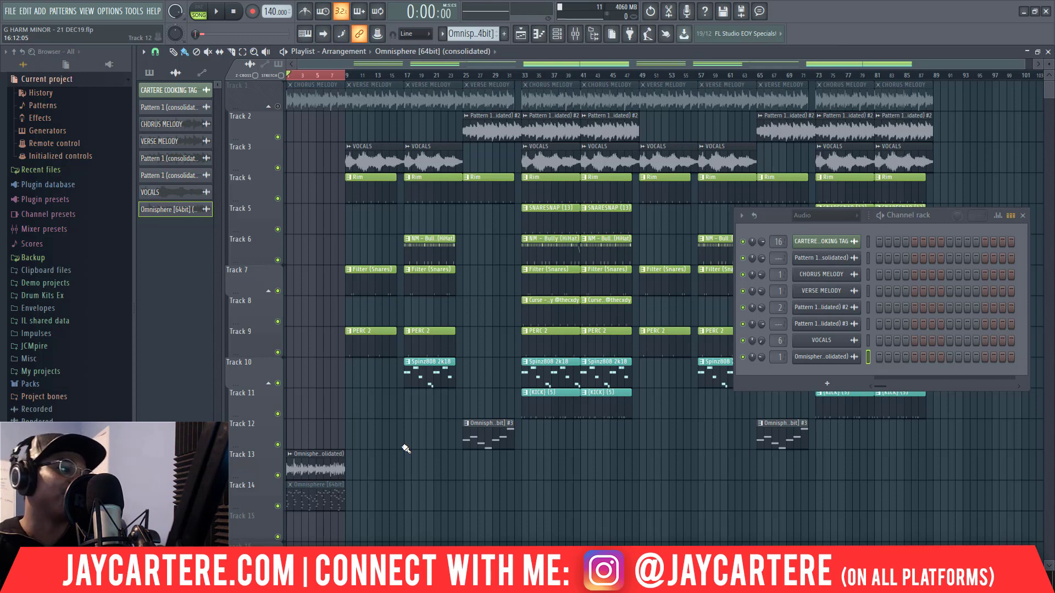
{"action": "key", "text": "space"}
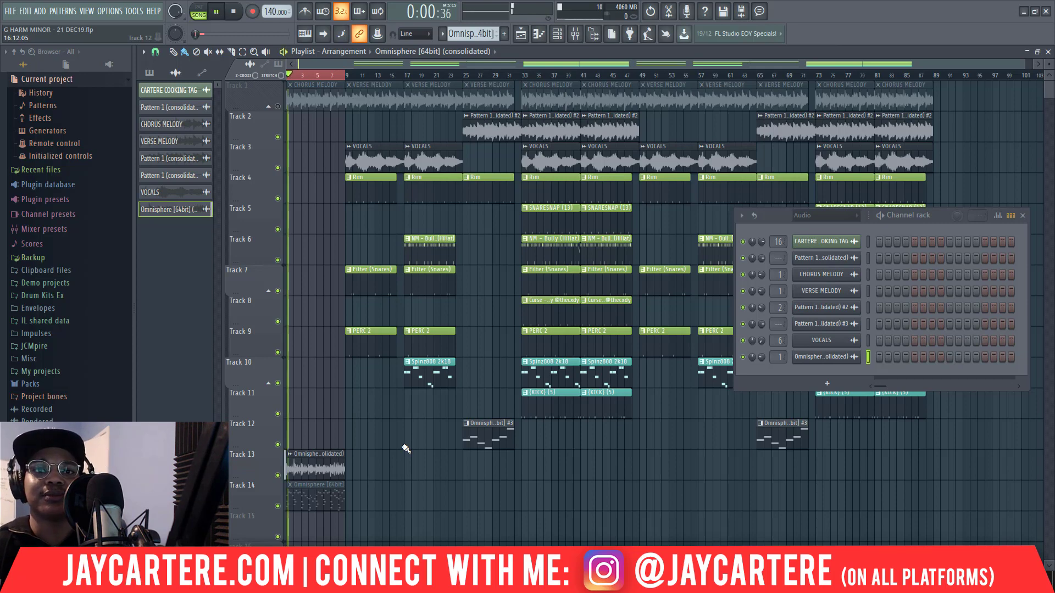
{"action": "double_click", "coordinate": [330, 471]}
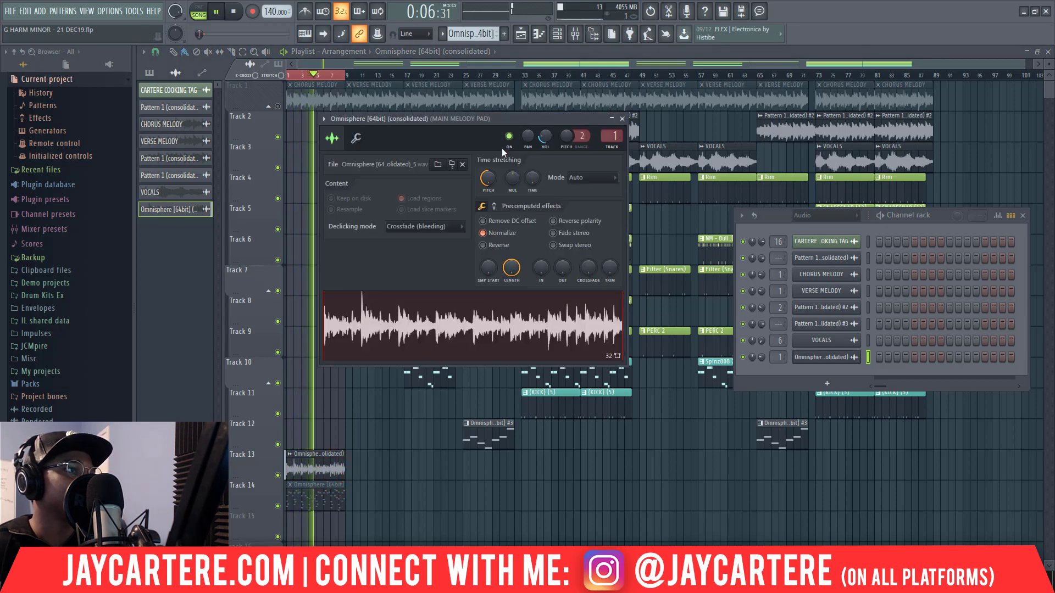
{"action": "left_click", "coordinate": [549, 134]}
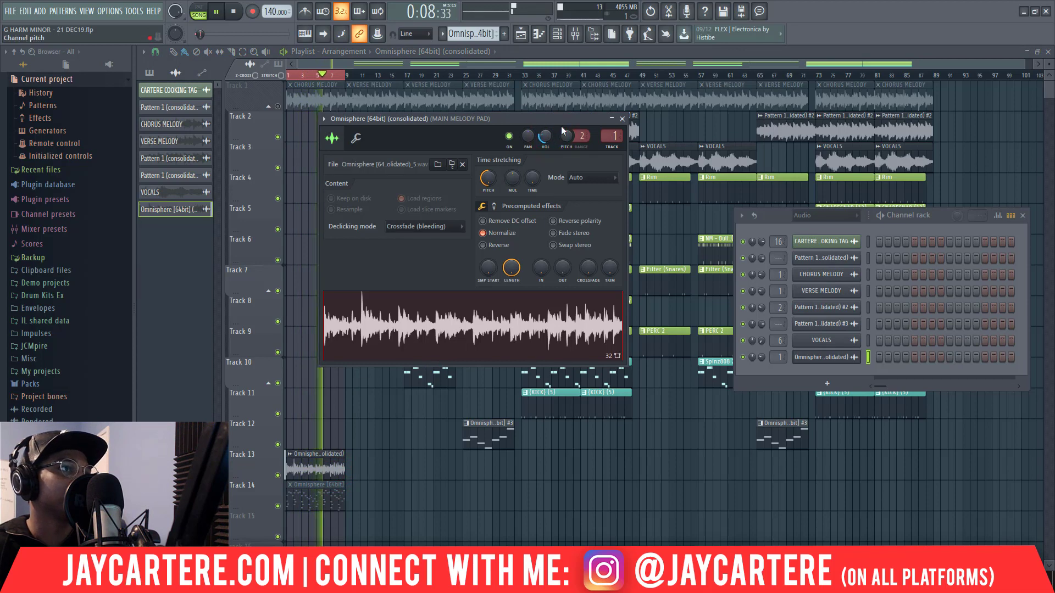
{"action": "left_click", "coordinate": [623, 120]}
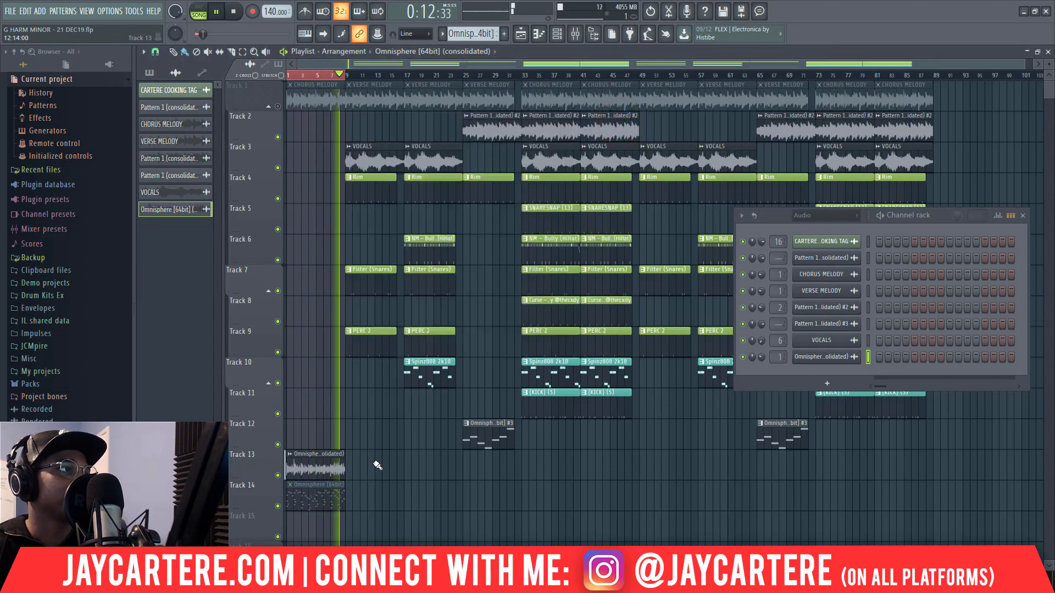
{"action": "key", "text": "space"}
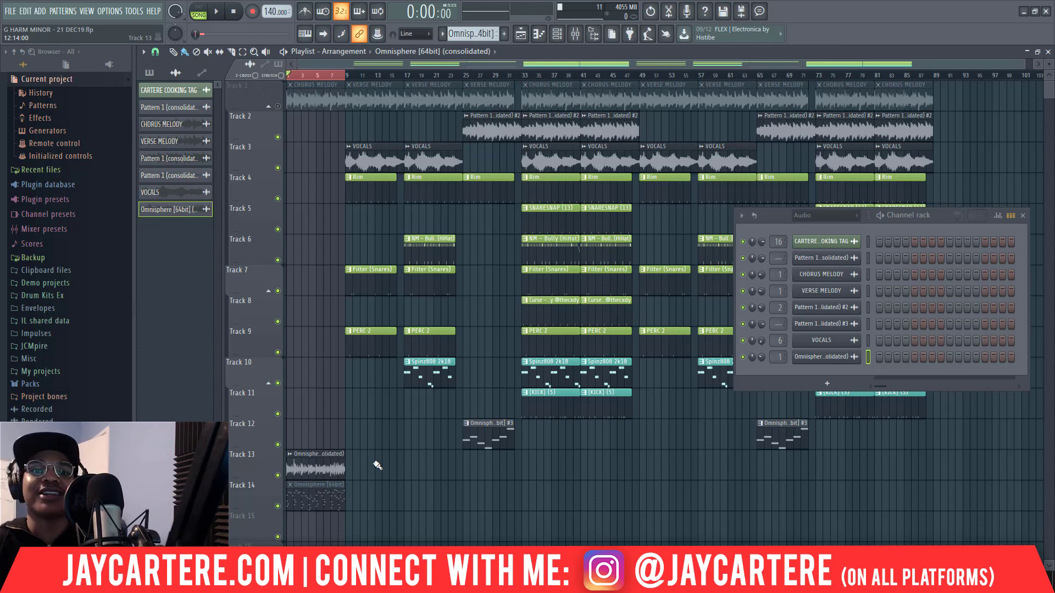
{"action": "double_click", "coordinate": [494, 127]}
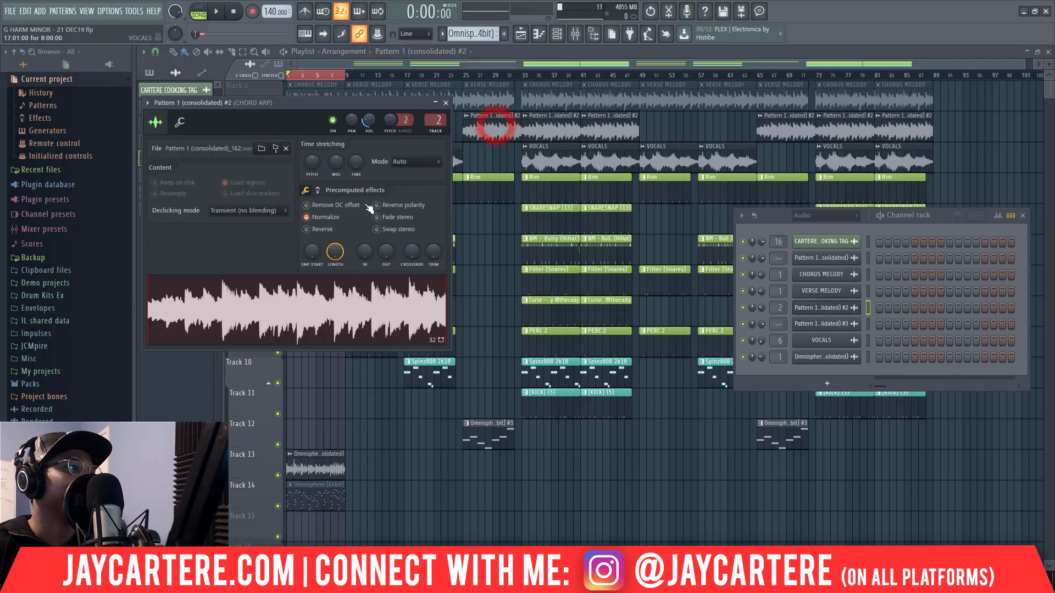
{"action": "left_click", "coordinate": [445, 103]}
{"action": "double_click", "coordinate": [469, 95]}
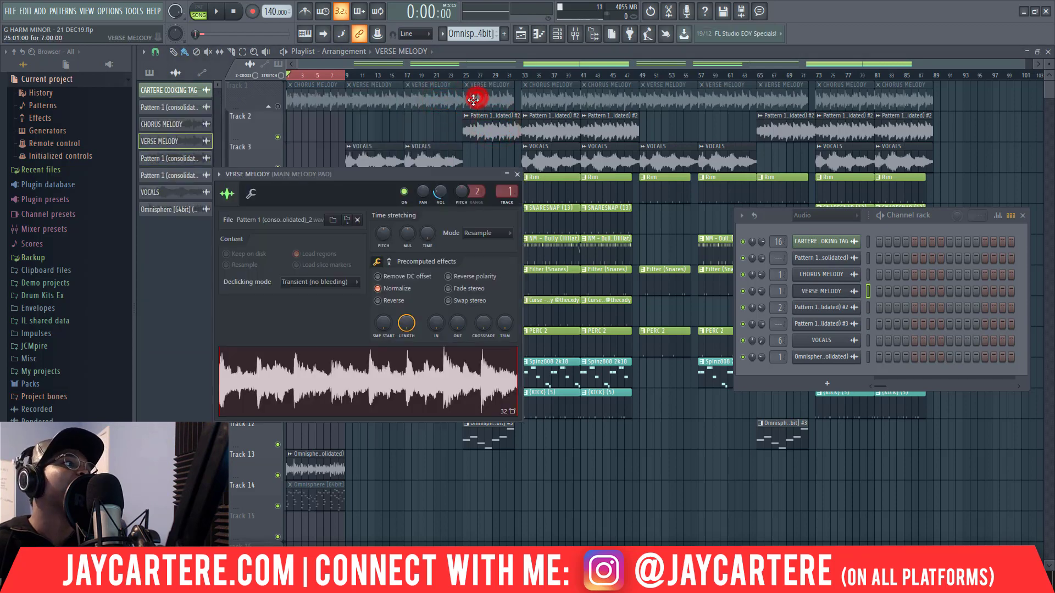
{"action": "left_click", "coordinate": [517, 174]}
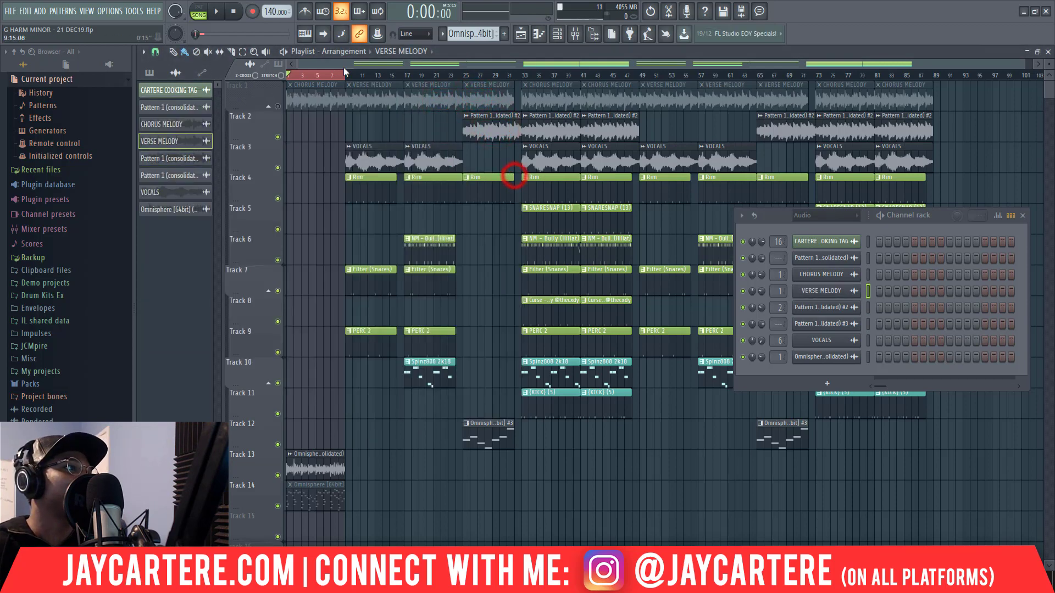
{"action": "left_click", "coordinate": [322, 101]}
{"action": "double_click", "coordinate": [322, 101]}
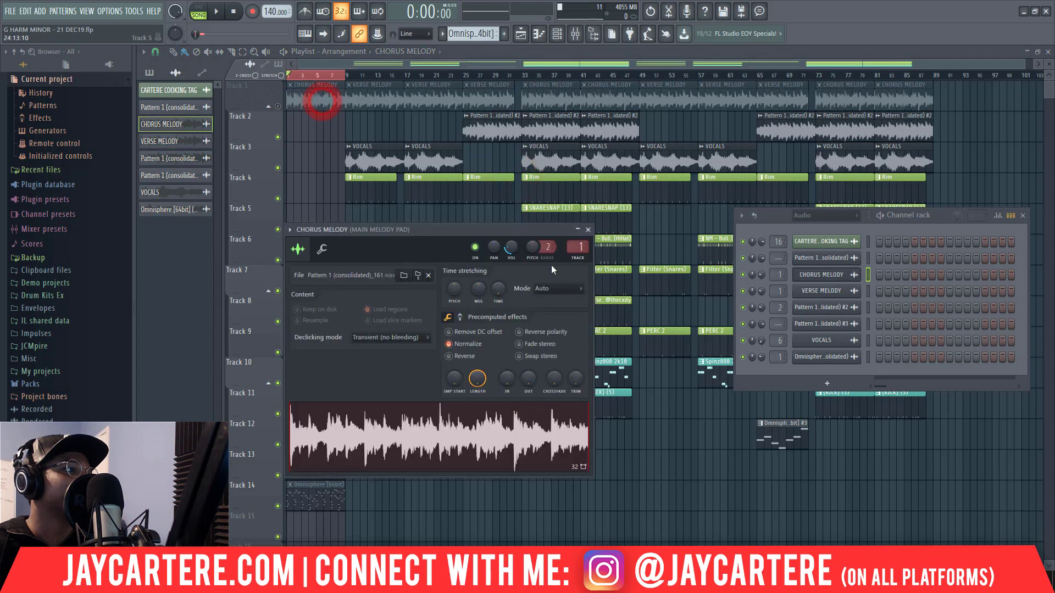
{"action": "left_click", "coordinate": [588, 231]}
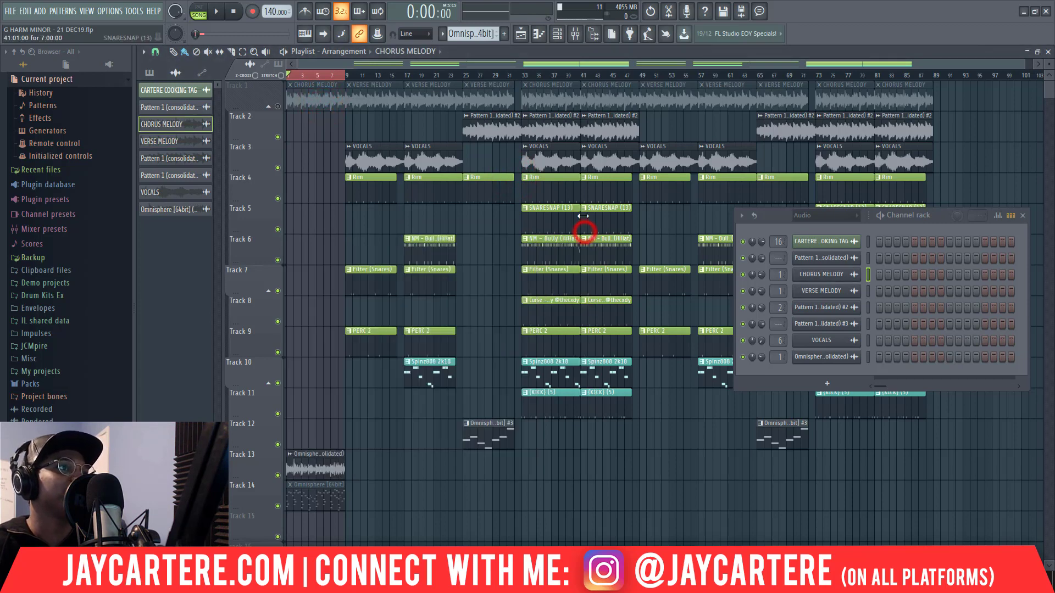
{"action": "double_click", "coordinate": [620, 99]}
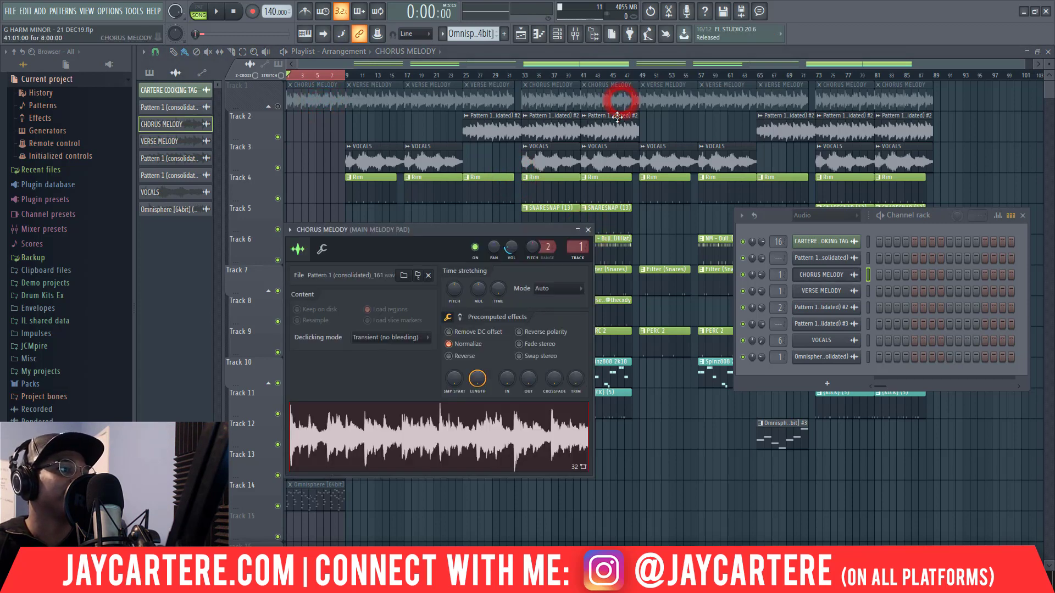
{"action": "left_click", "coordinate": [588, 230]}
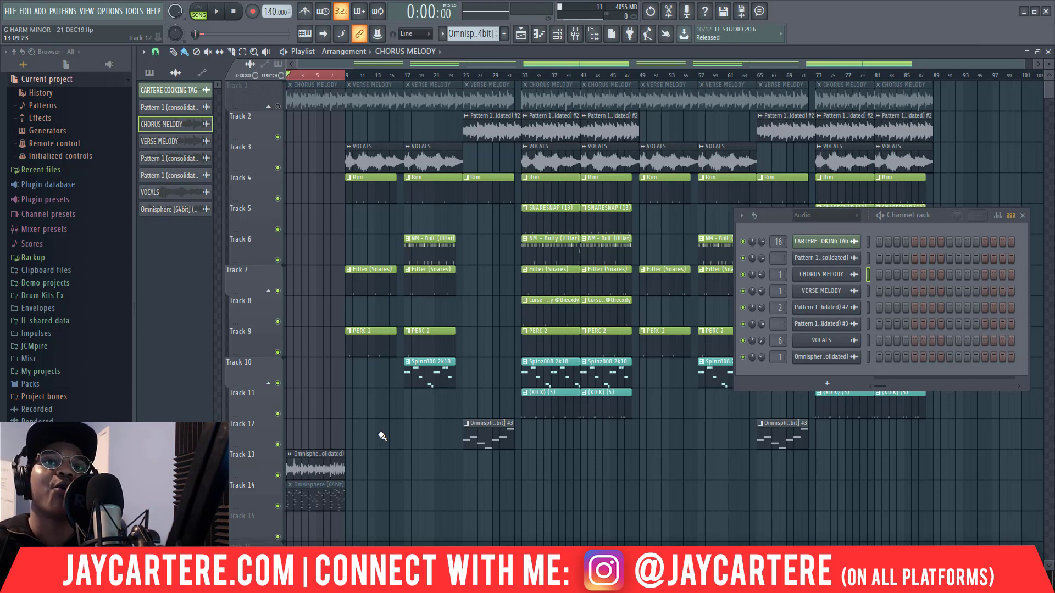
{"action": "key", "text": "F9"}
{"action": "left_click_drag", "start_coordinate": [880, 70], "coordinate": [386, 64]}
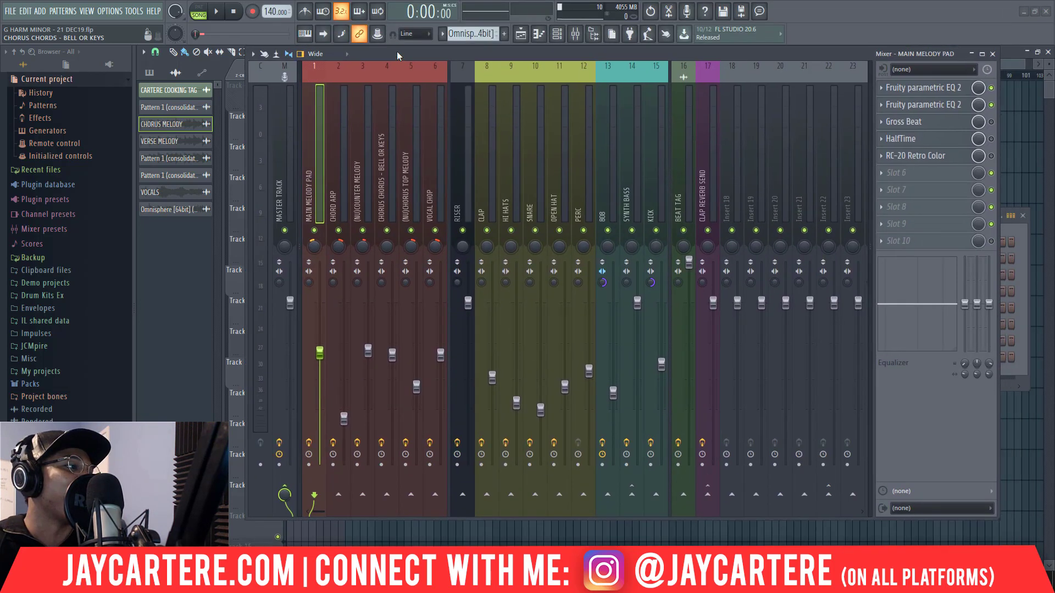
{"action": "left_click", "coordinate": [309, 466]}
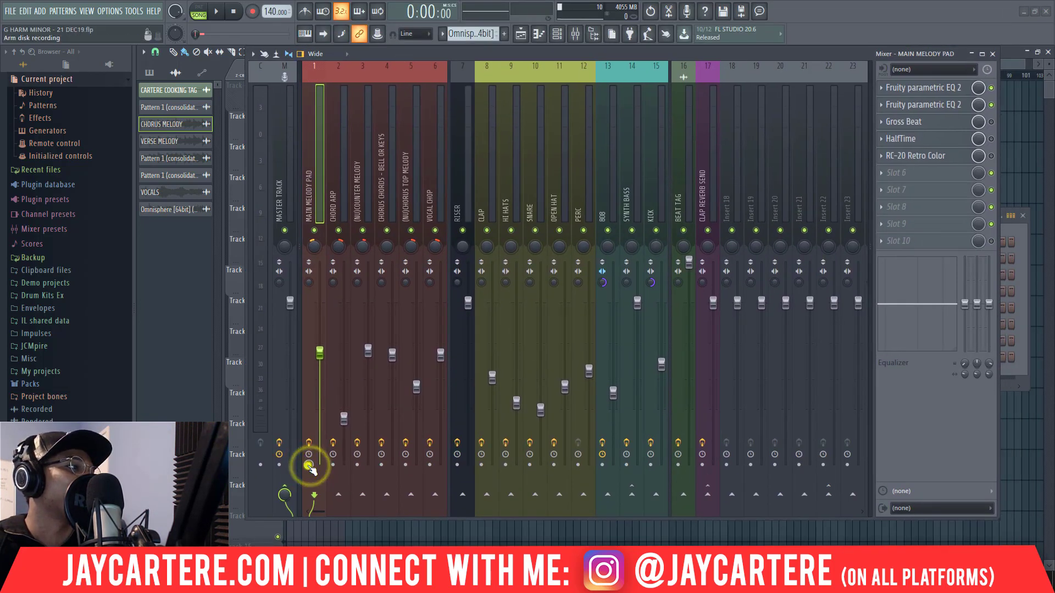
{"action": "right_click", "coordinate": [308, 465]}
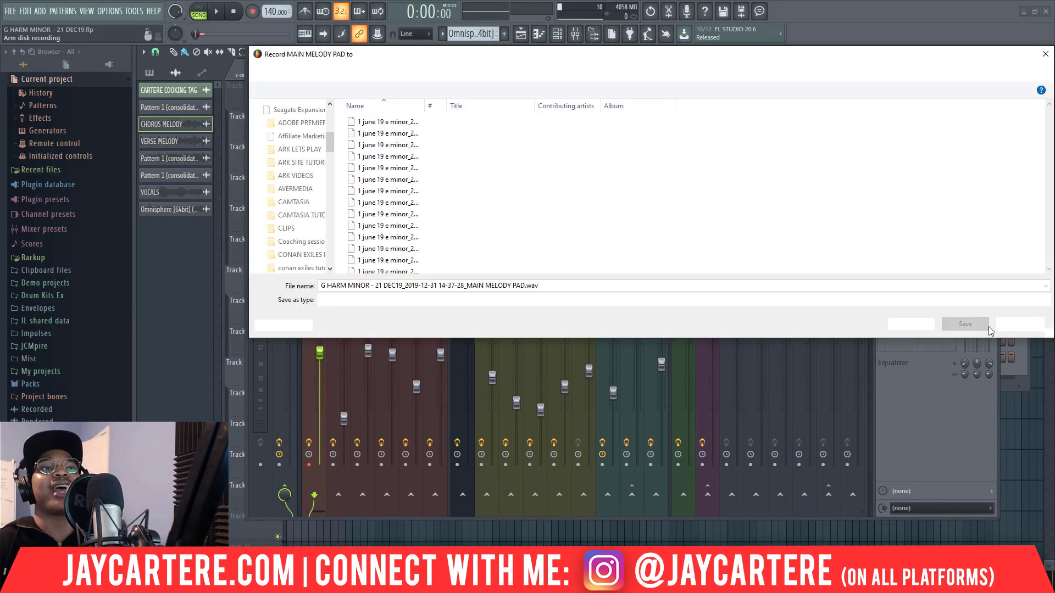
{"action": "right_click", "coordinate": [1015, 323]}
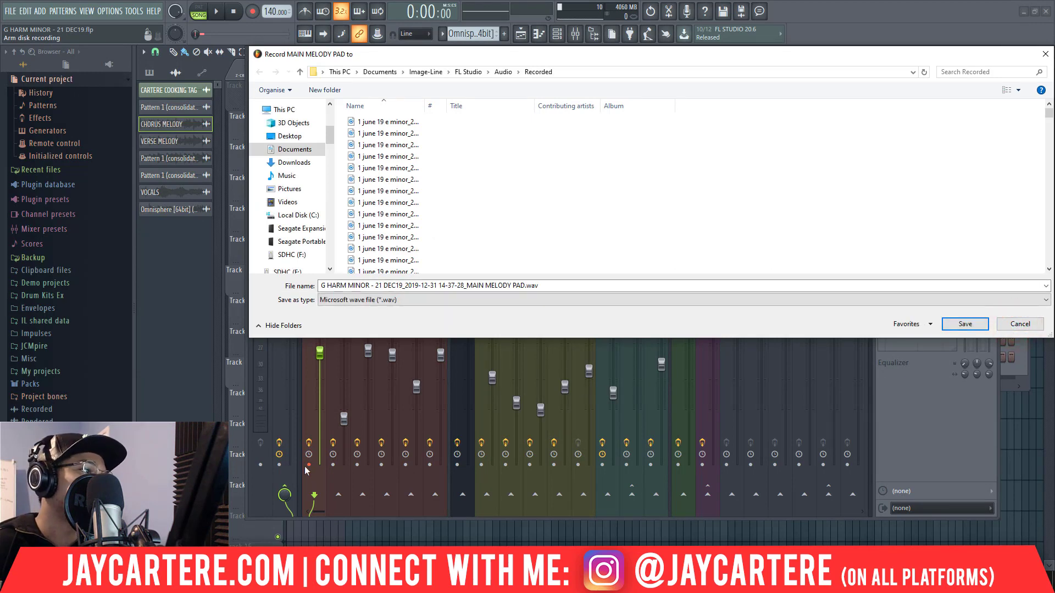
{"action": "left_click", "coordinate": [1015, 324]}
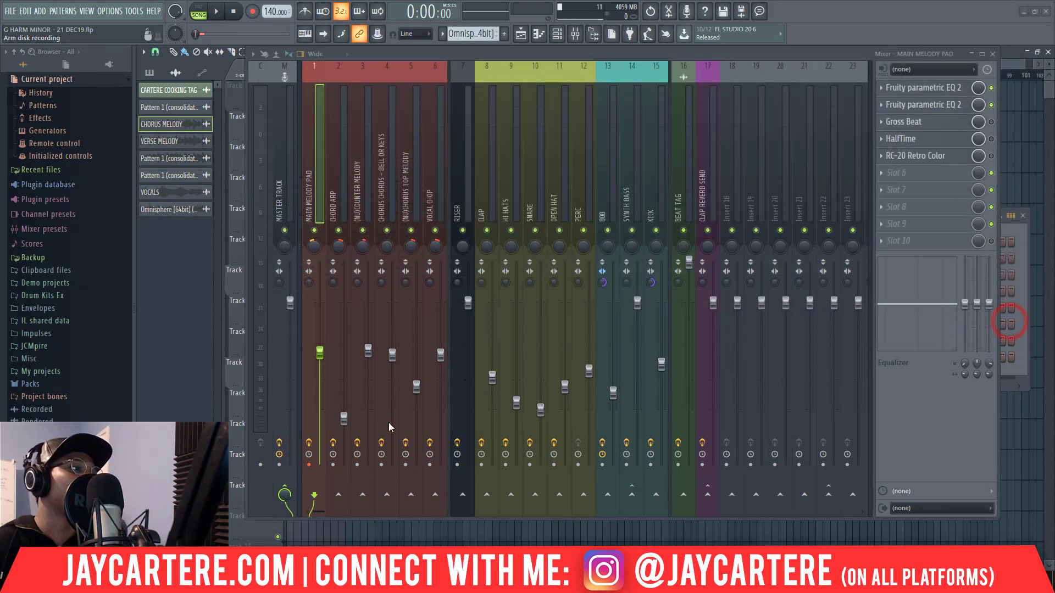
{"action": "left_click", "coordinate": [309, 465]}
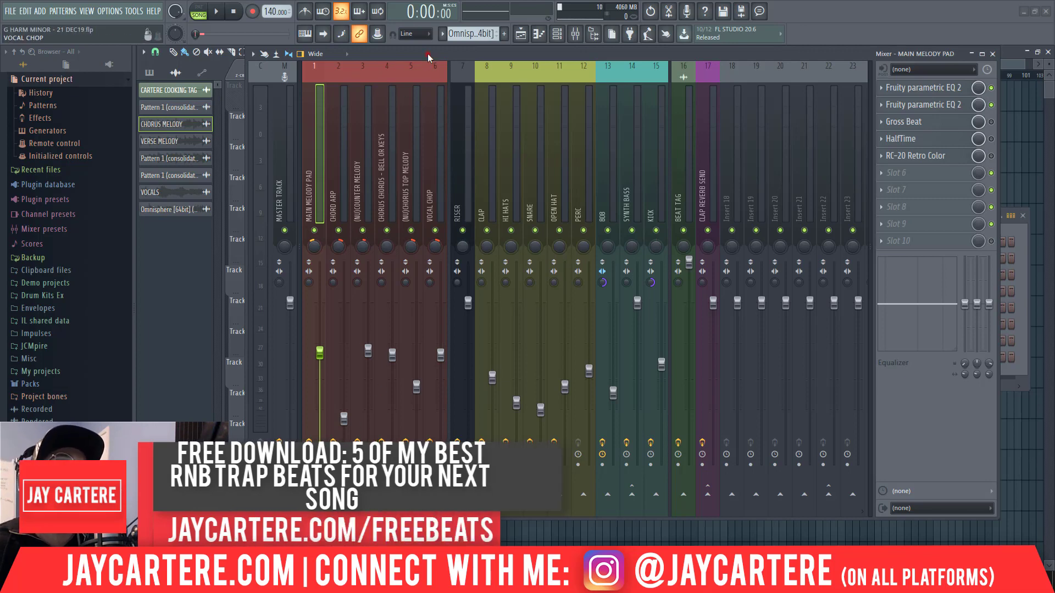
{"action": "left_click_drag", "start_coordinate": [428, 53], "coordinate": [675, 64]}
{"action": "key", "text": "F9"}
{"action": "key", "text": "F6"}
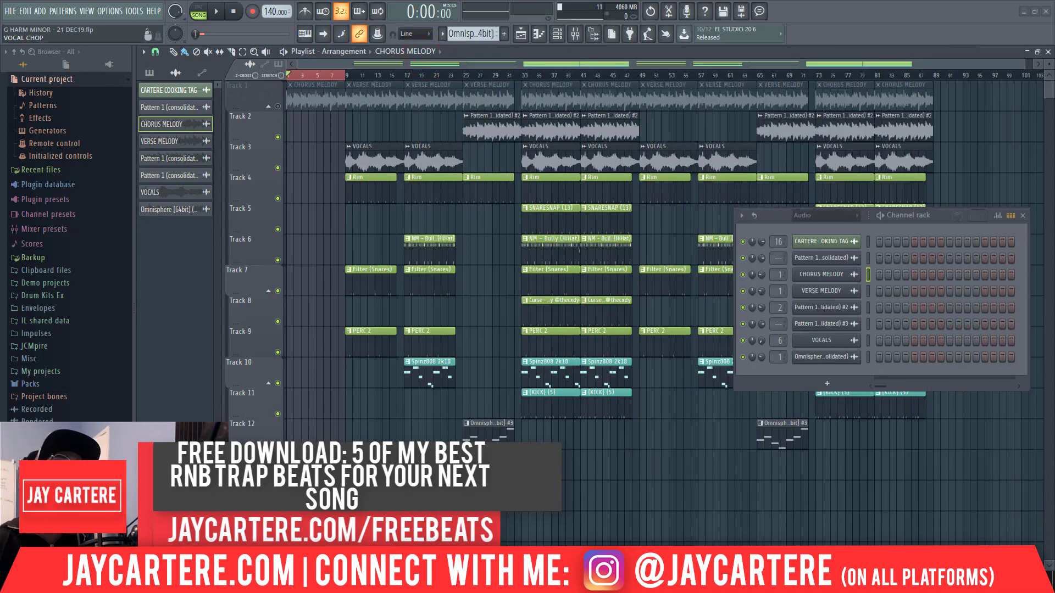